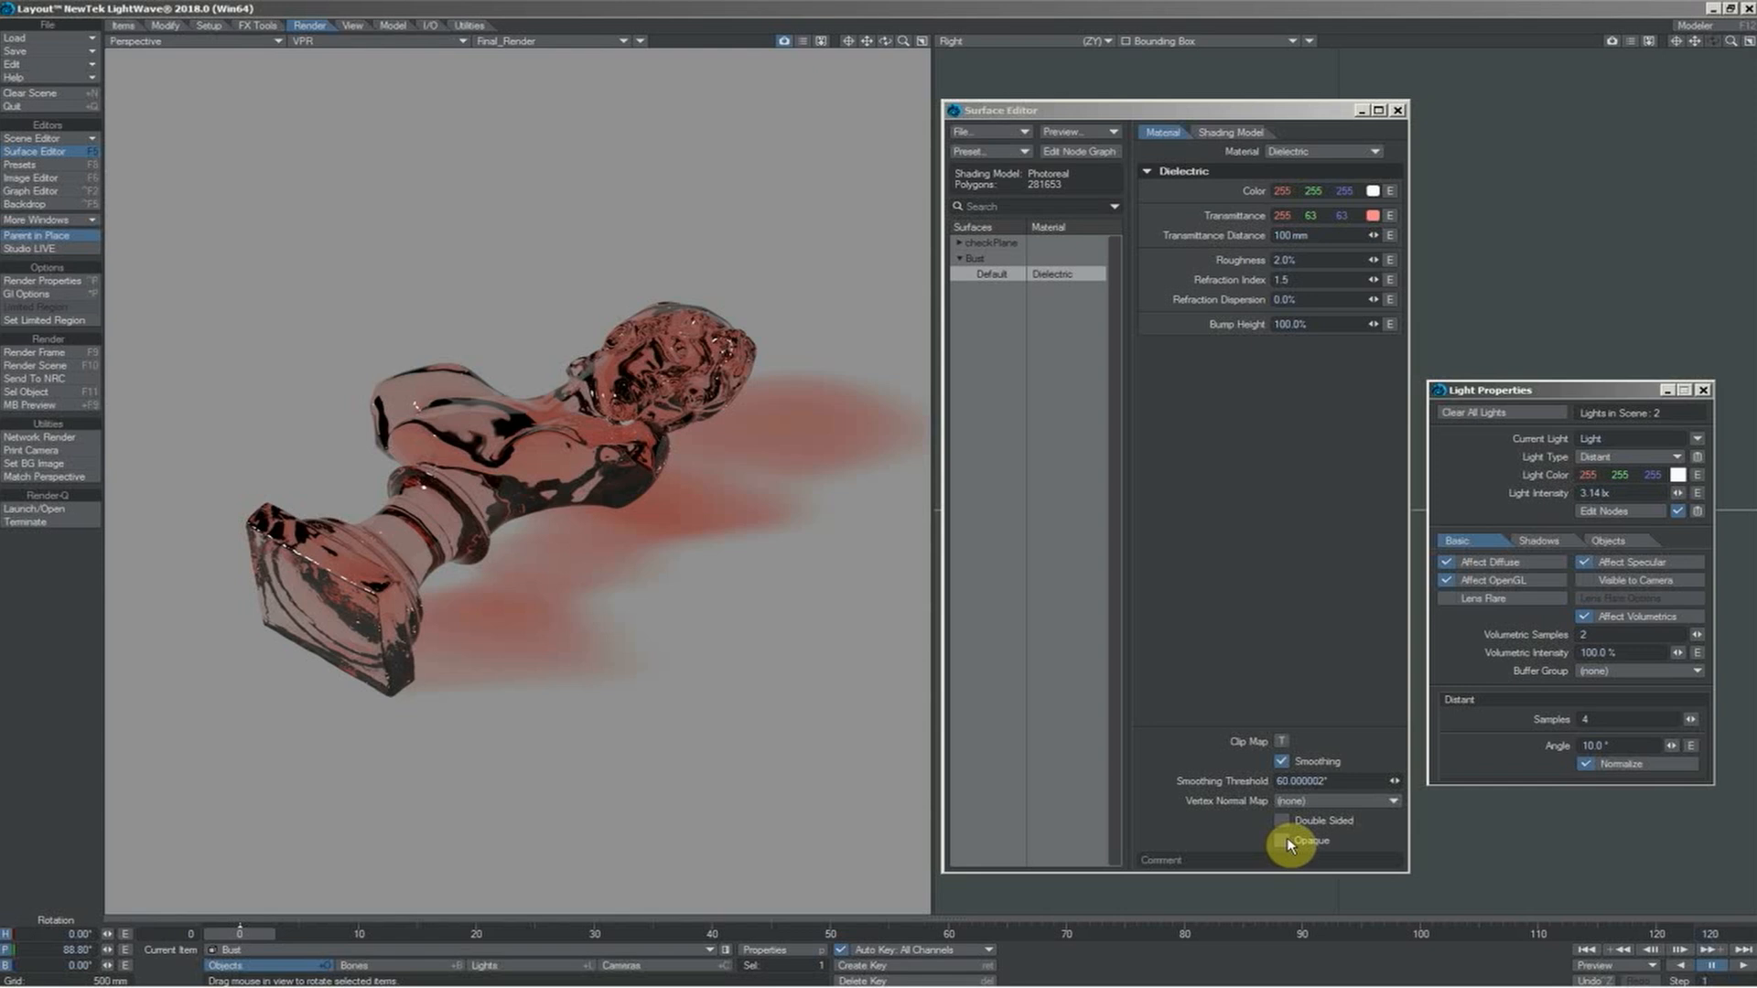
Step: Zoom in on the bust in the perspective view and turn on Opaque for its Dielectric surface
click(1310, 163)
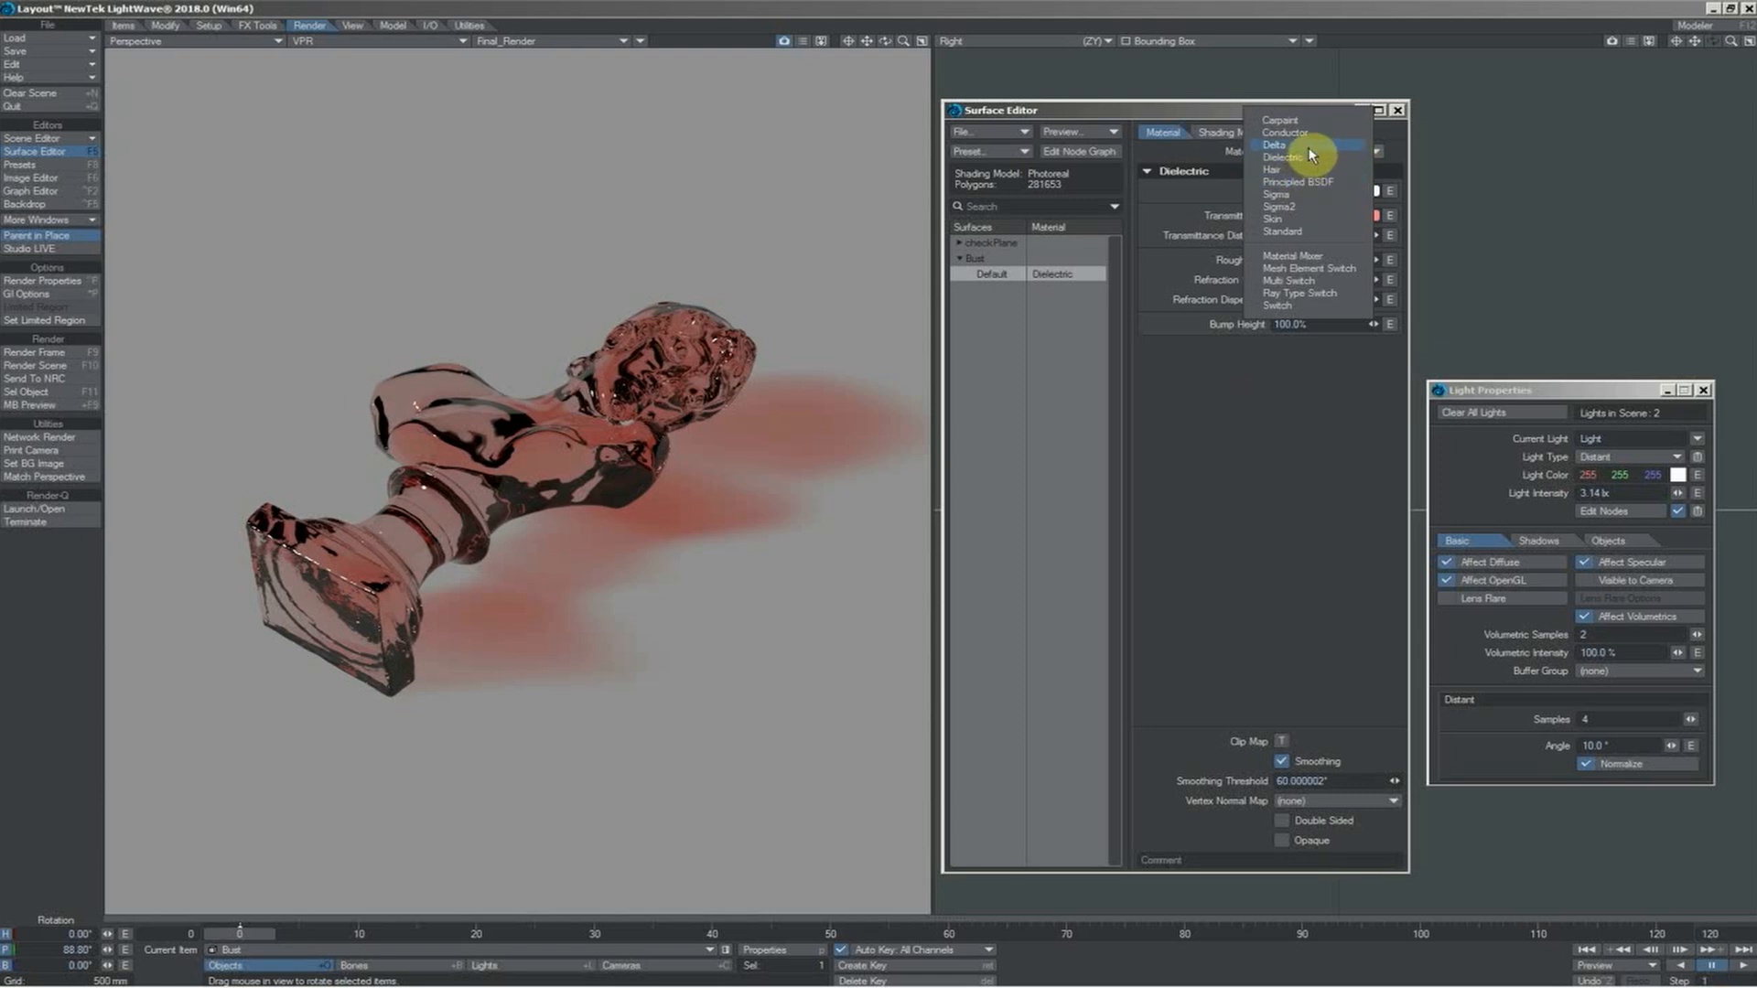
click(1209, 108)
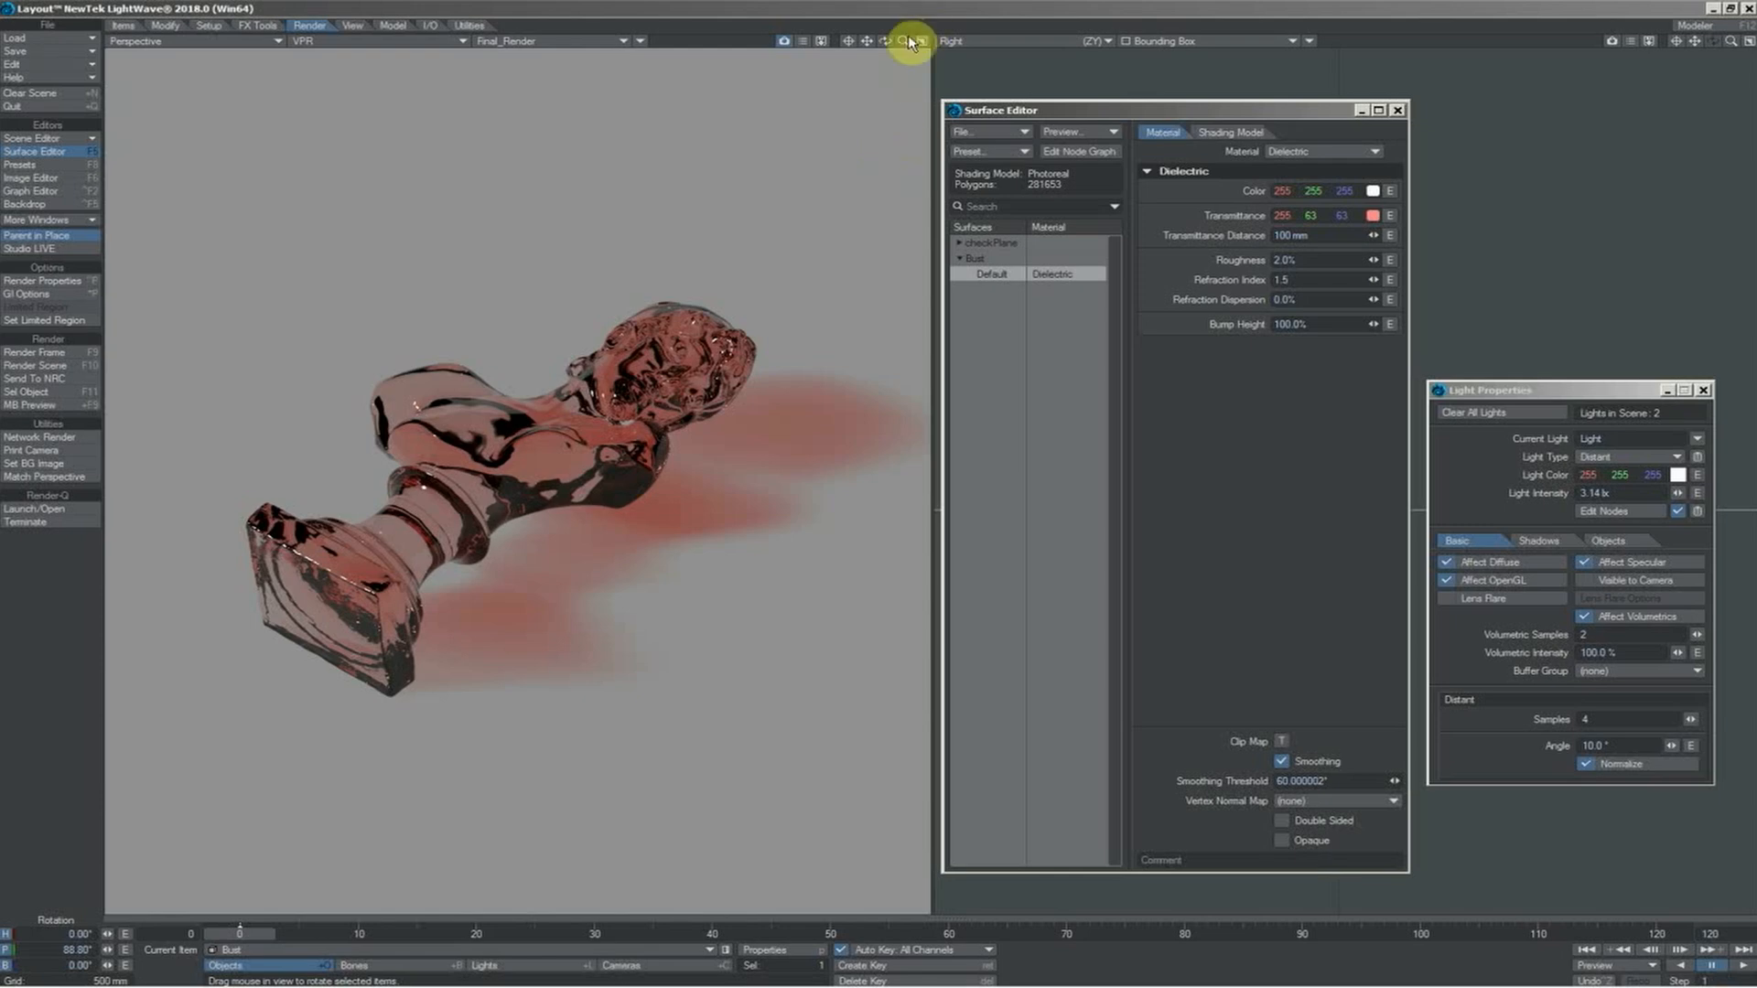
mouse_move(908, 41)
mouse_down()
mouse_move(950, 18)
mouse_move(891, 39)
mouse_up()
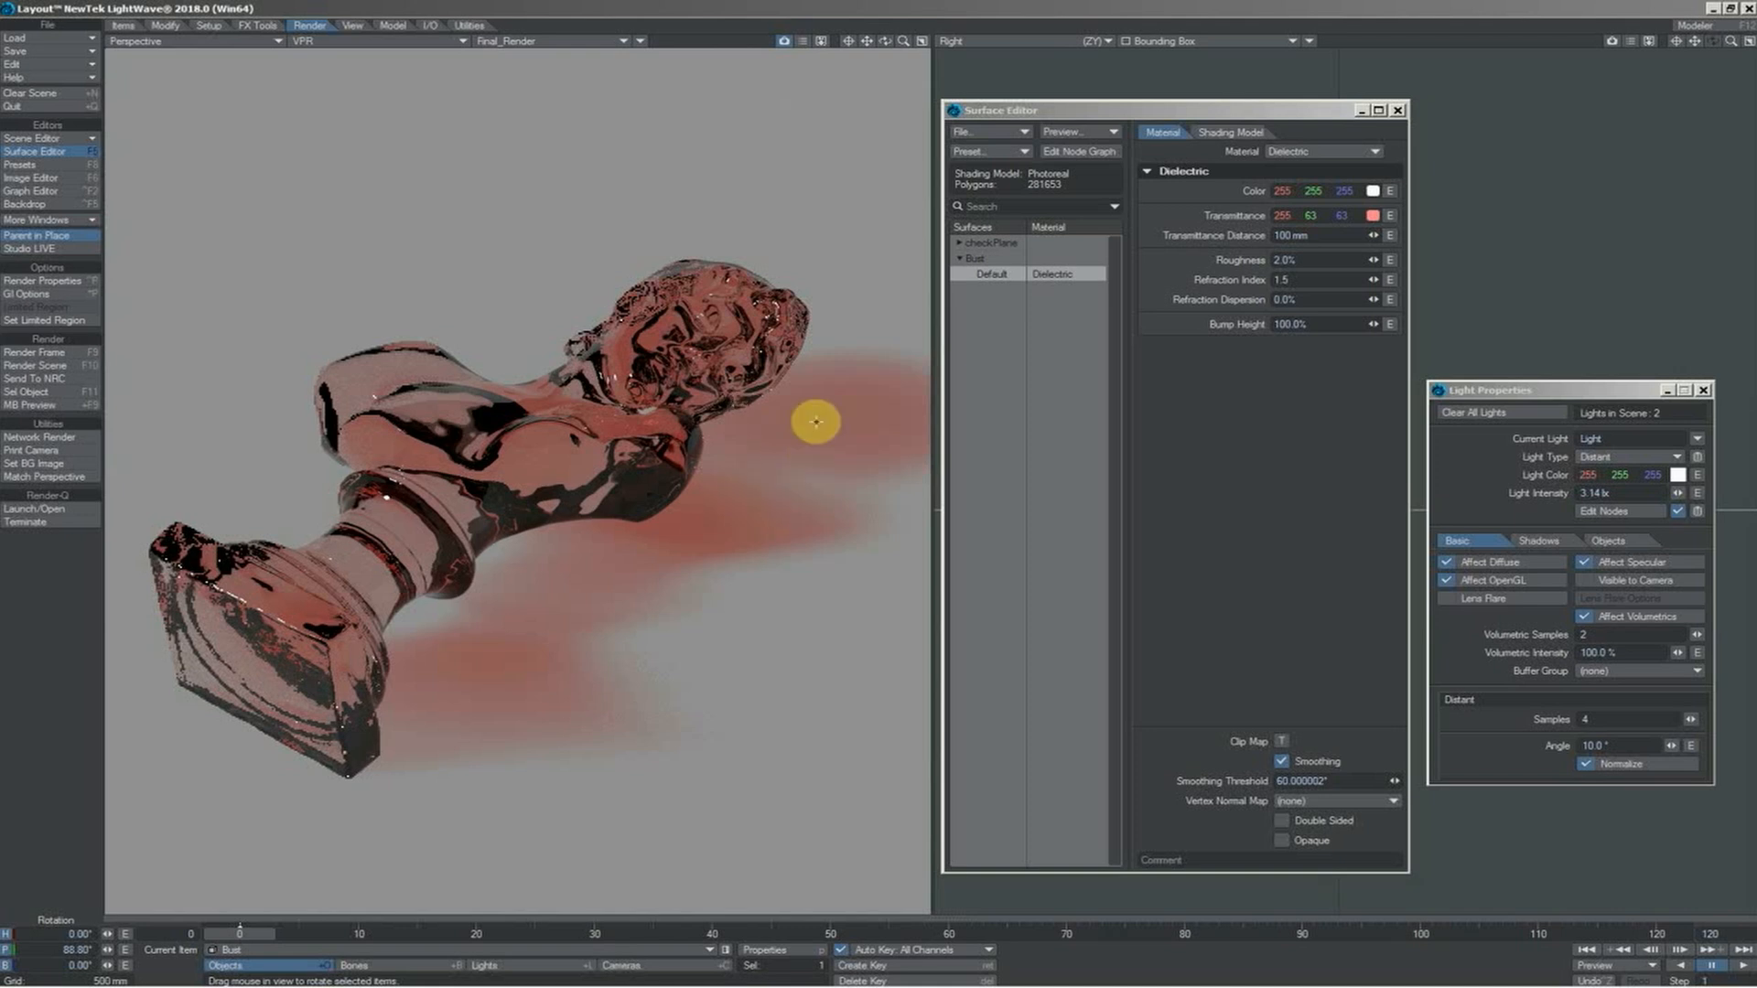
click(1282, 841)
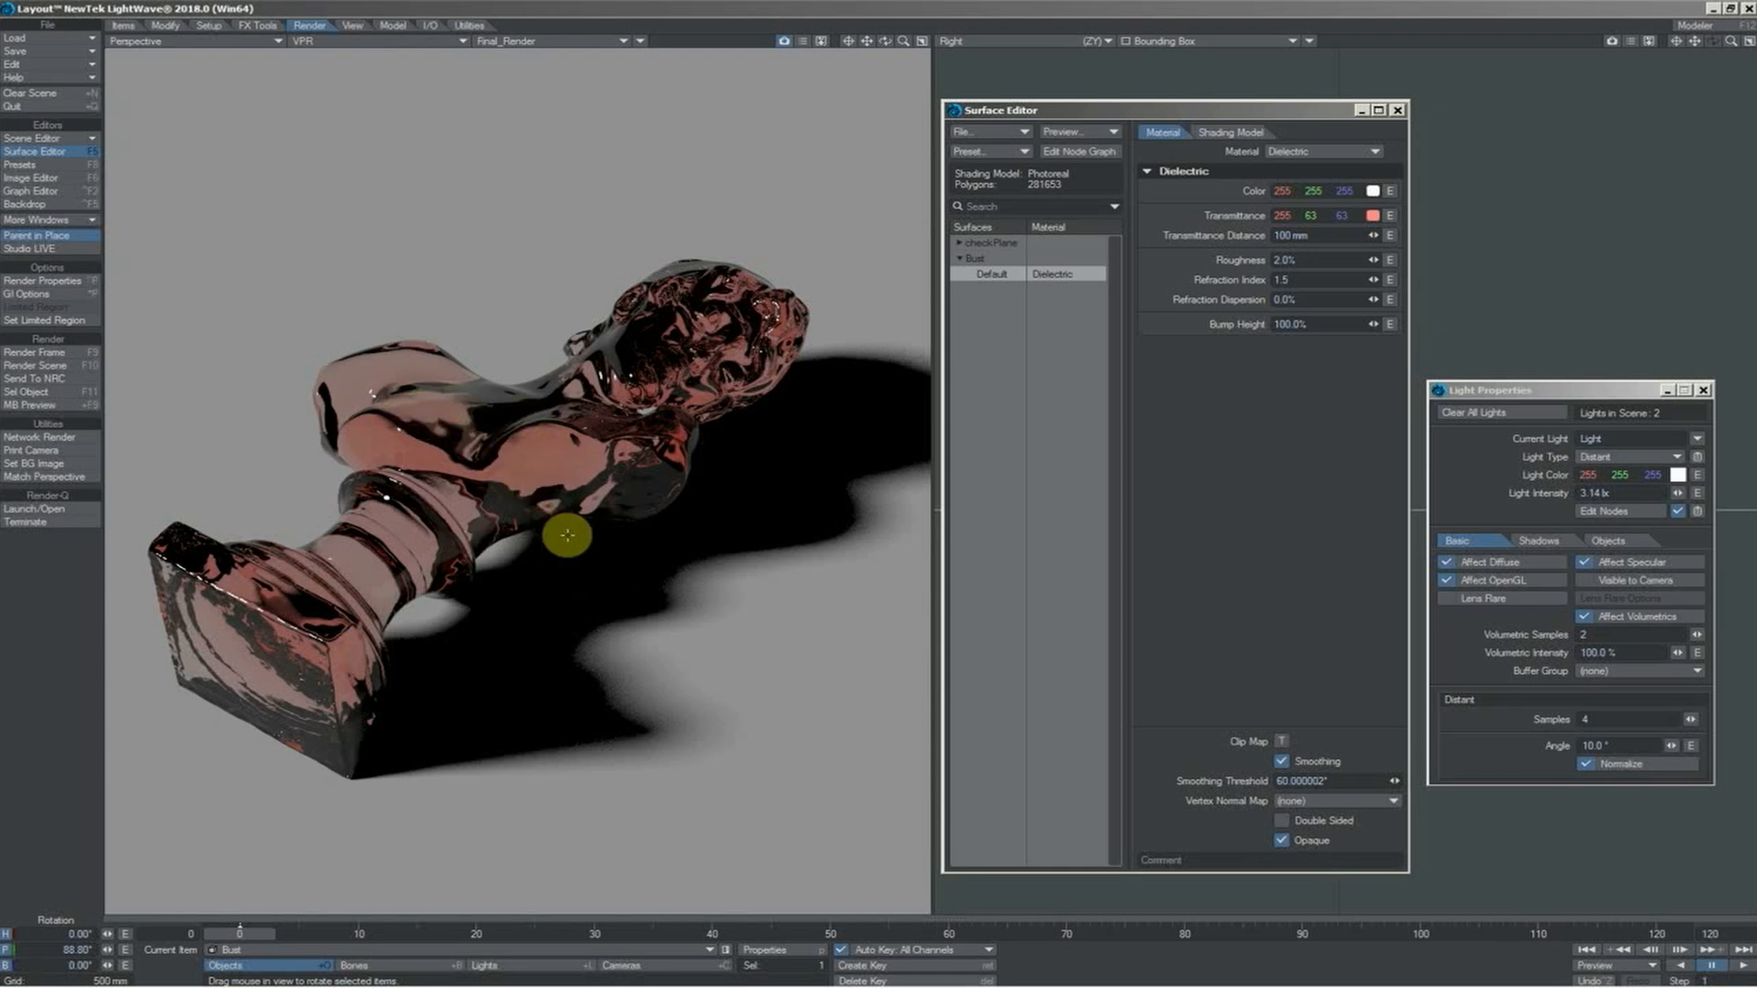
Step: Look at the glass figurine reference photo in the browser, and compare the bust's shadow with Opaque off and on
key(alt+Tab)
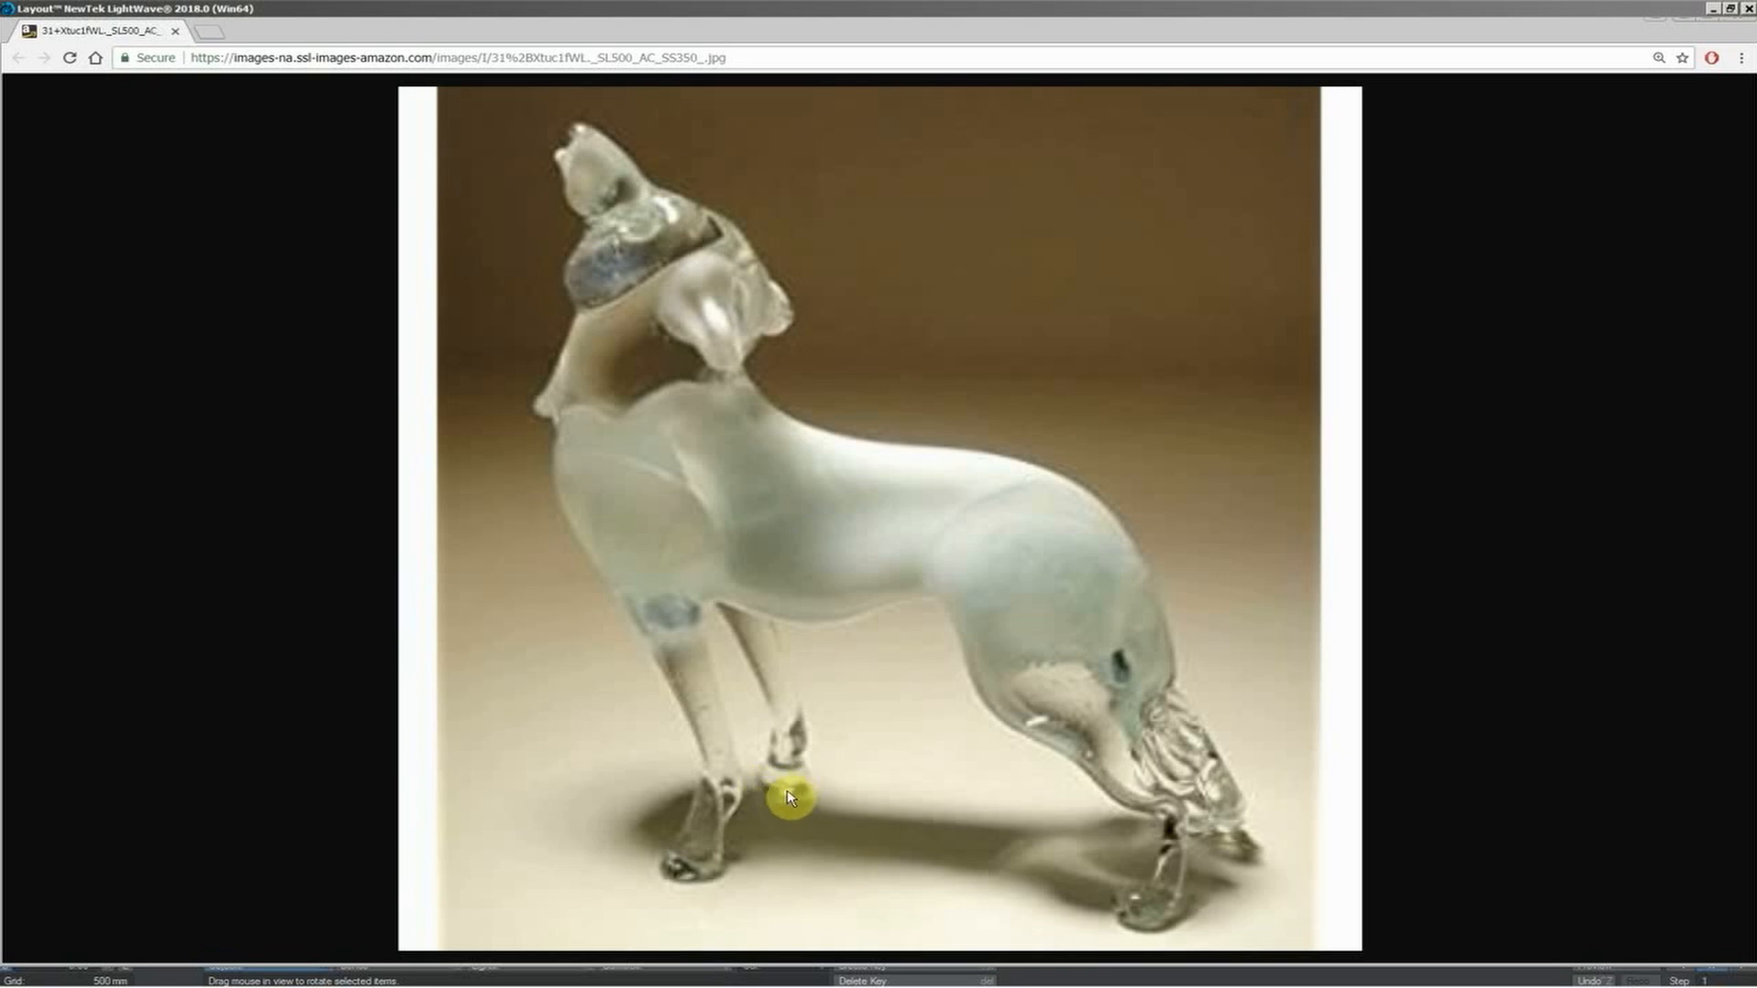
key(alt+Tab)
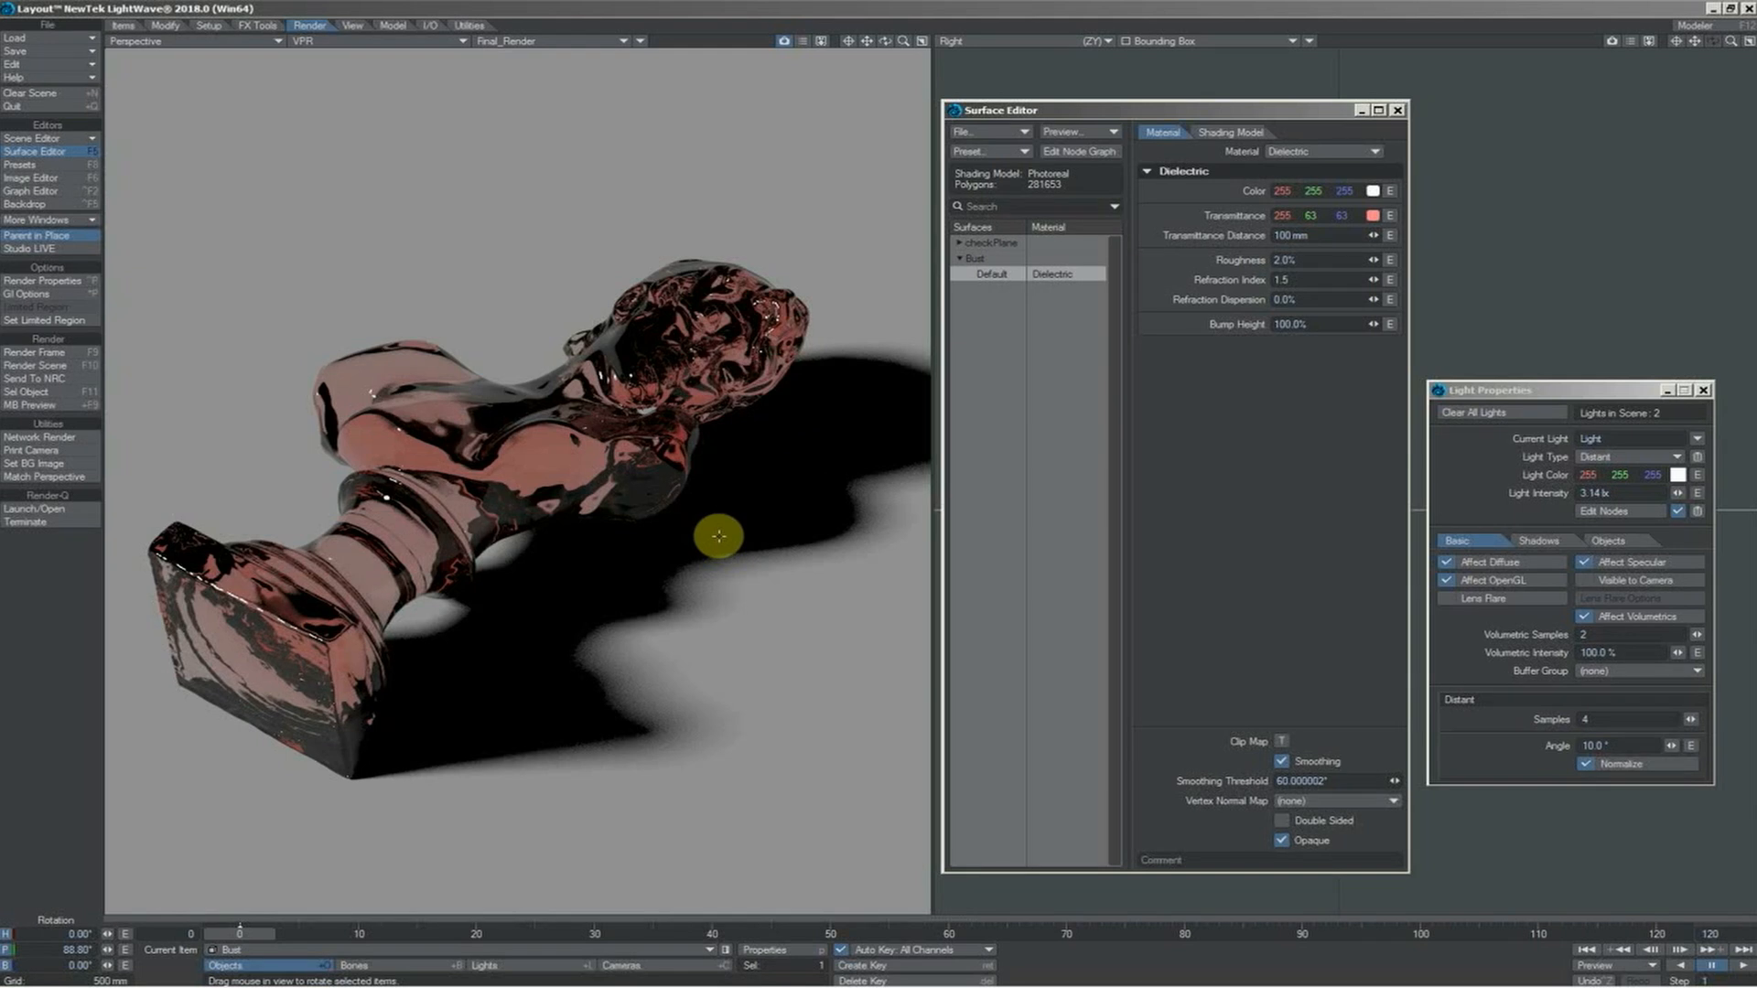
click(1284, 842)
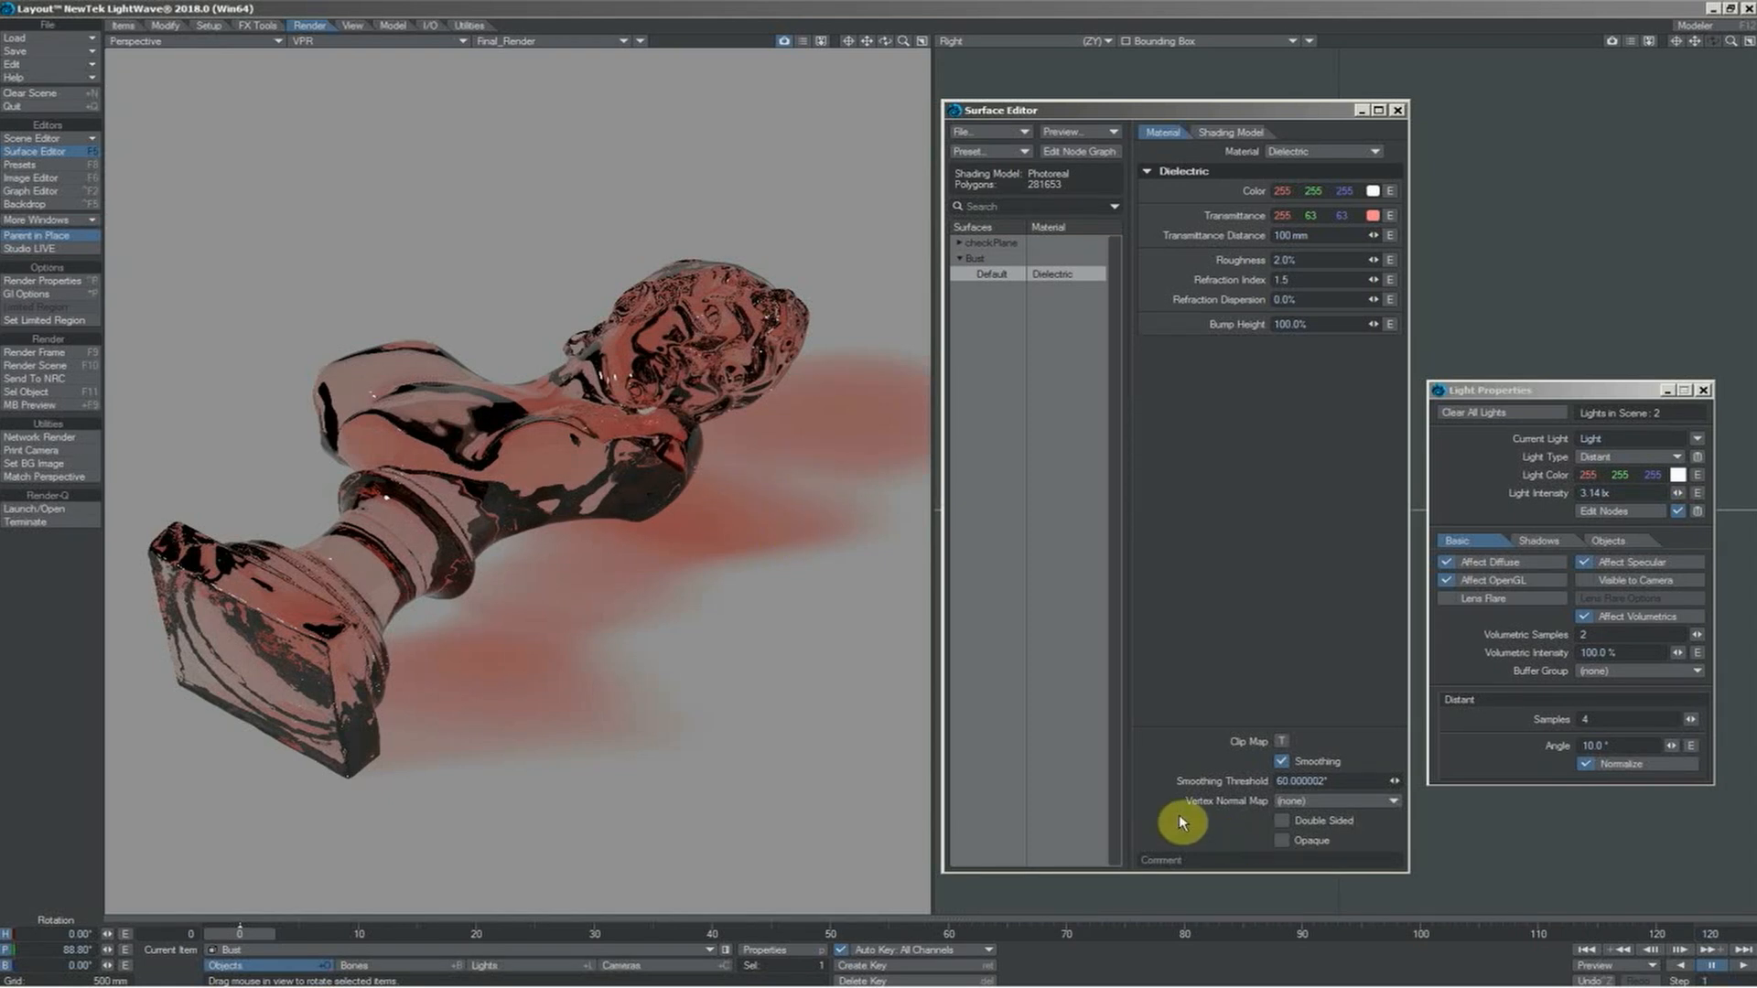
click(1286, 843)
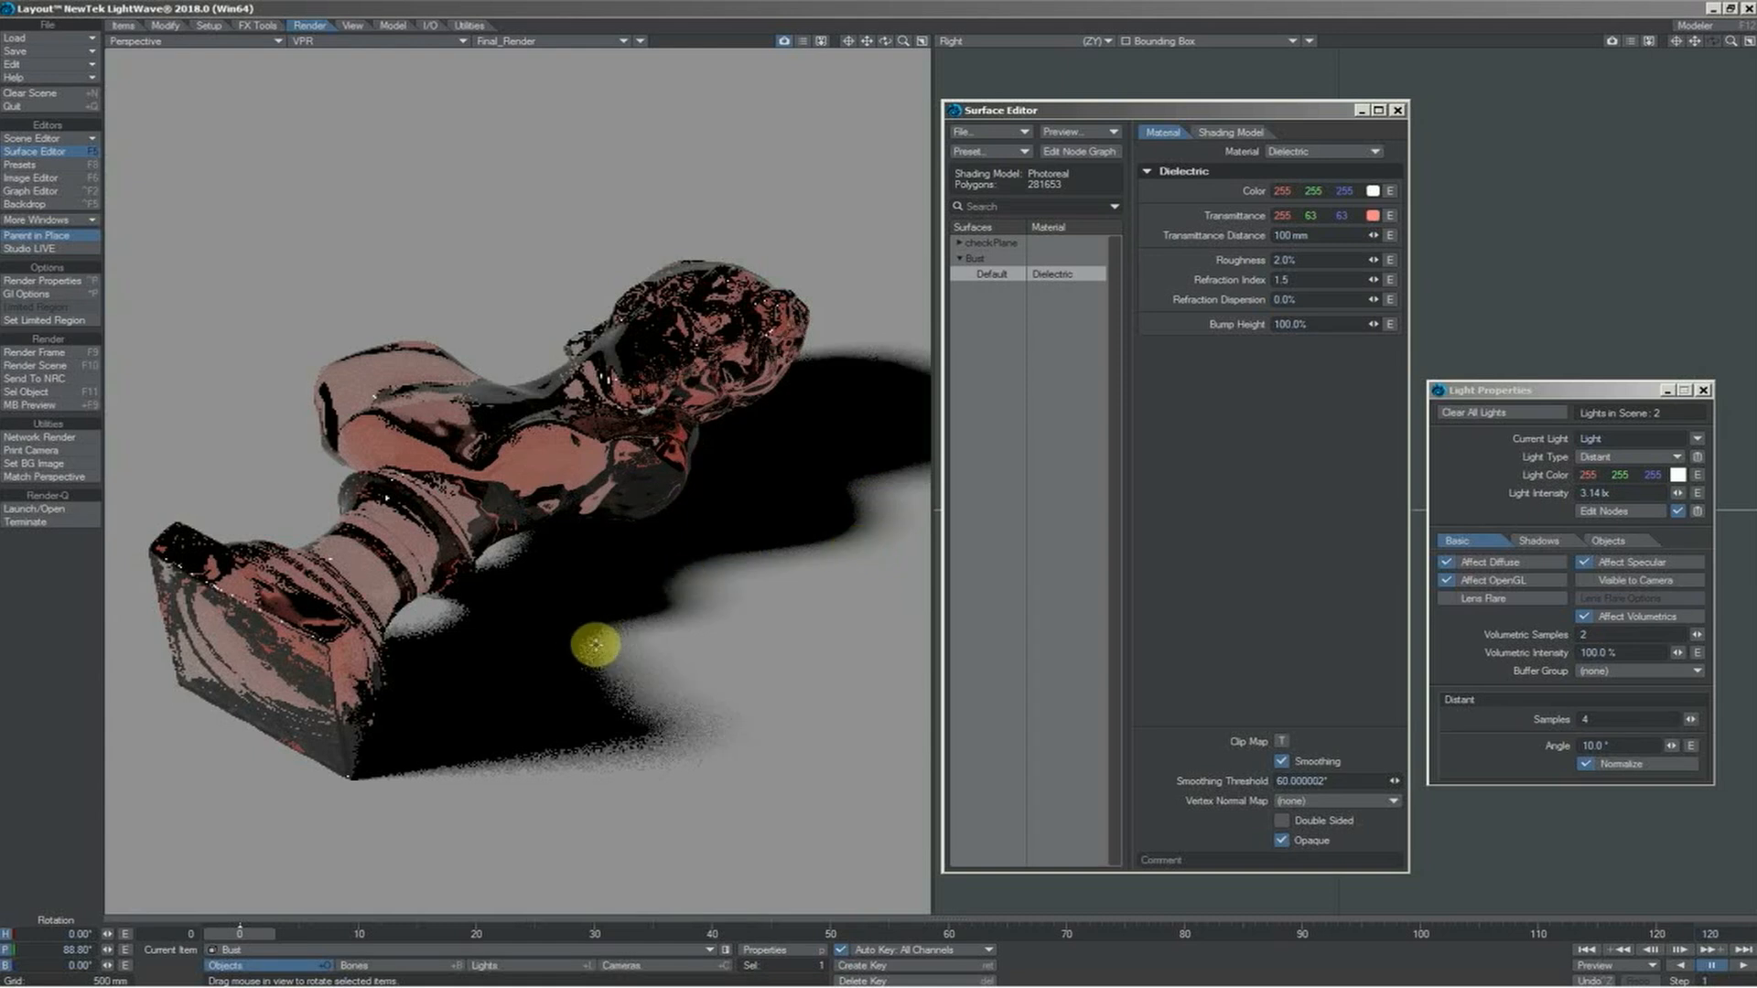
Step: Check the bust's shading model settings and enable Monte Carlo global illumination in the render properties
click(85, 284)
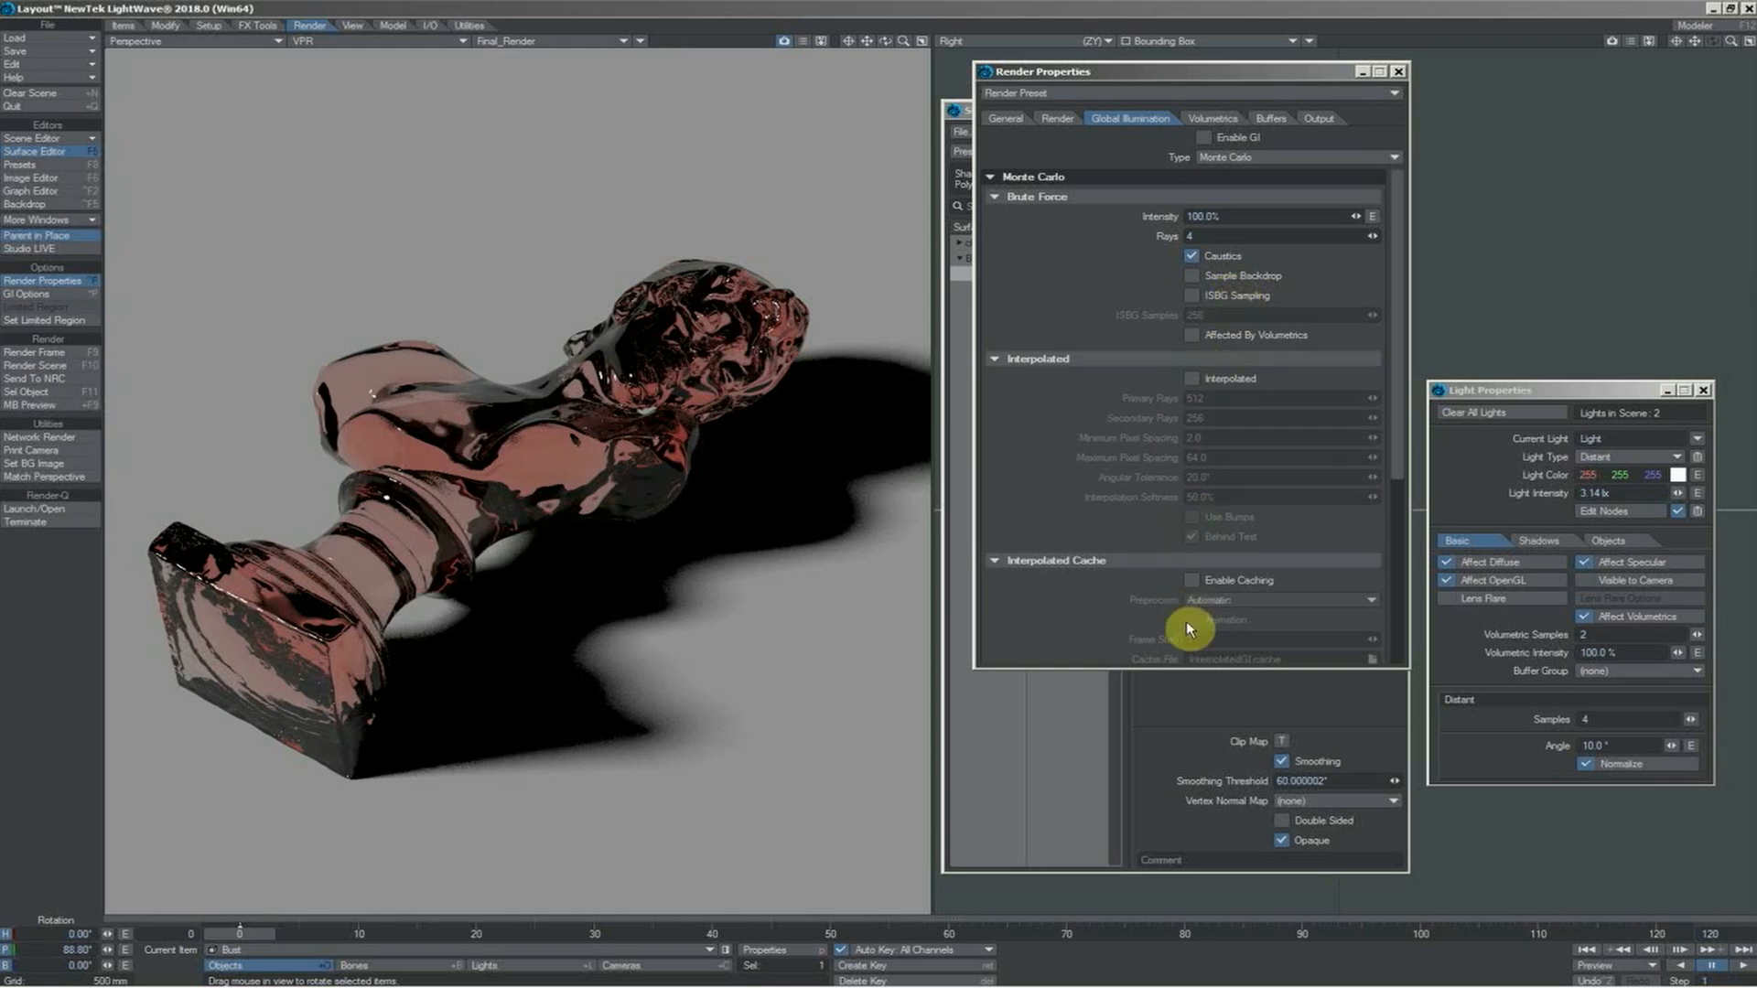
click(1175, 703)
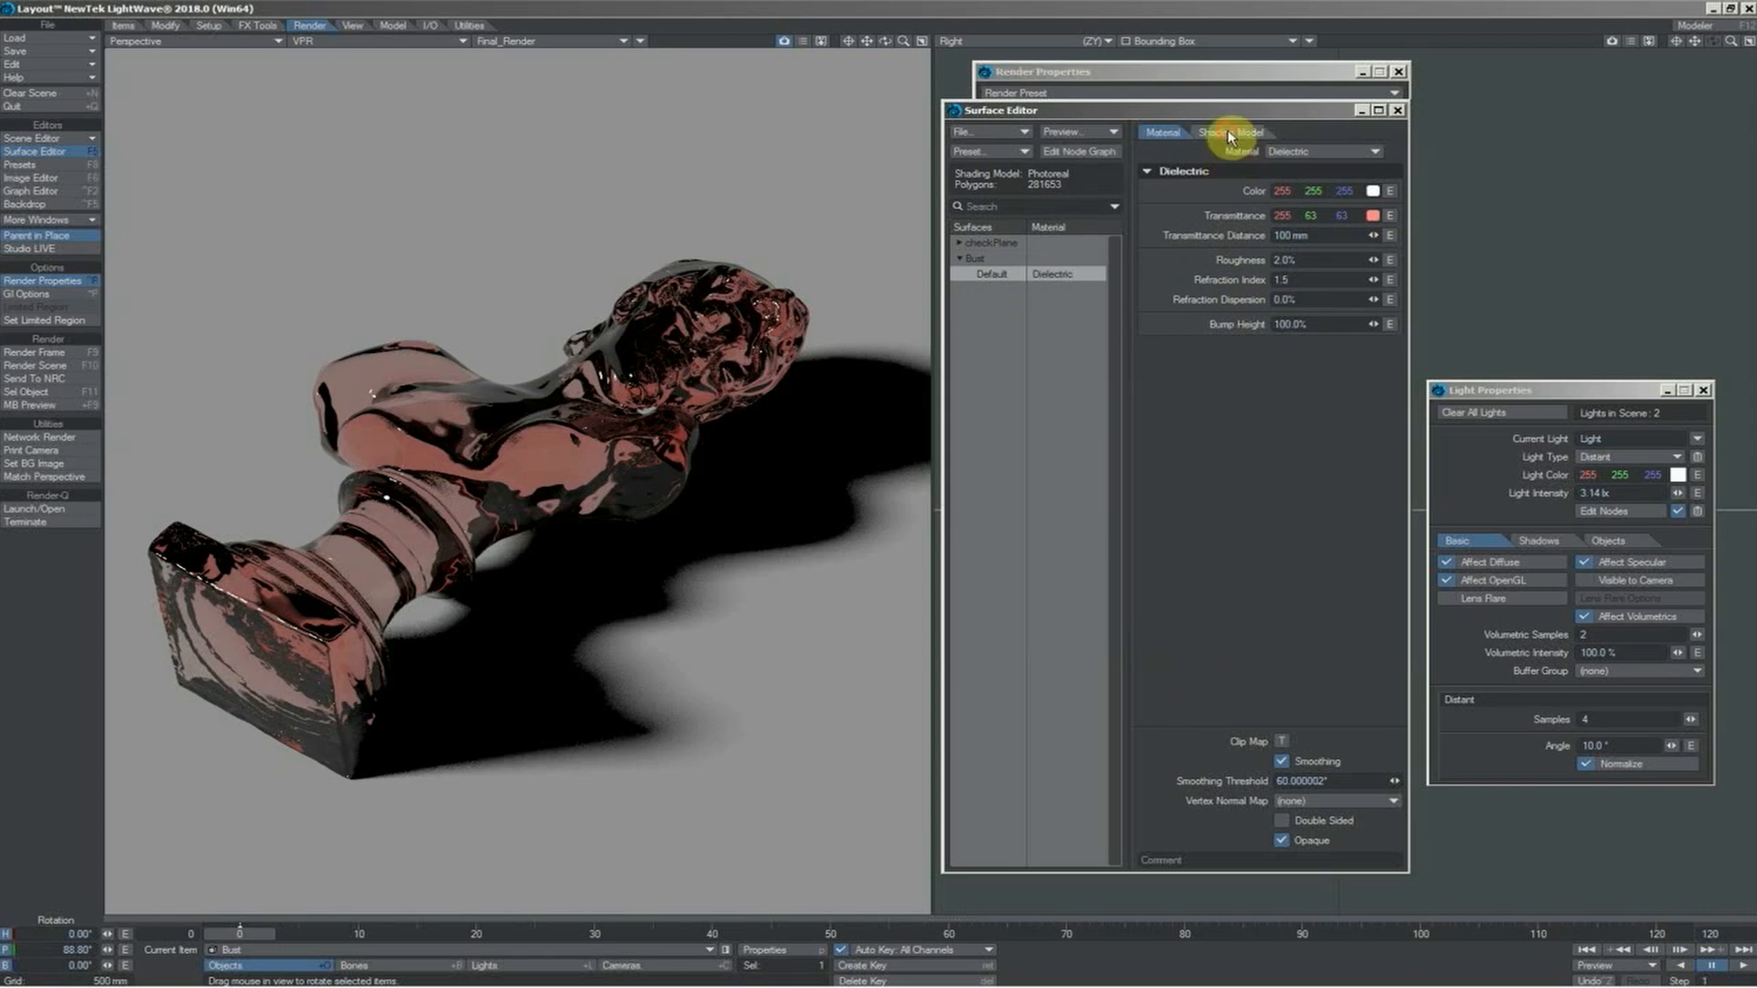
click(1230, 133)
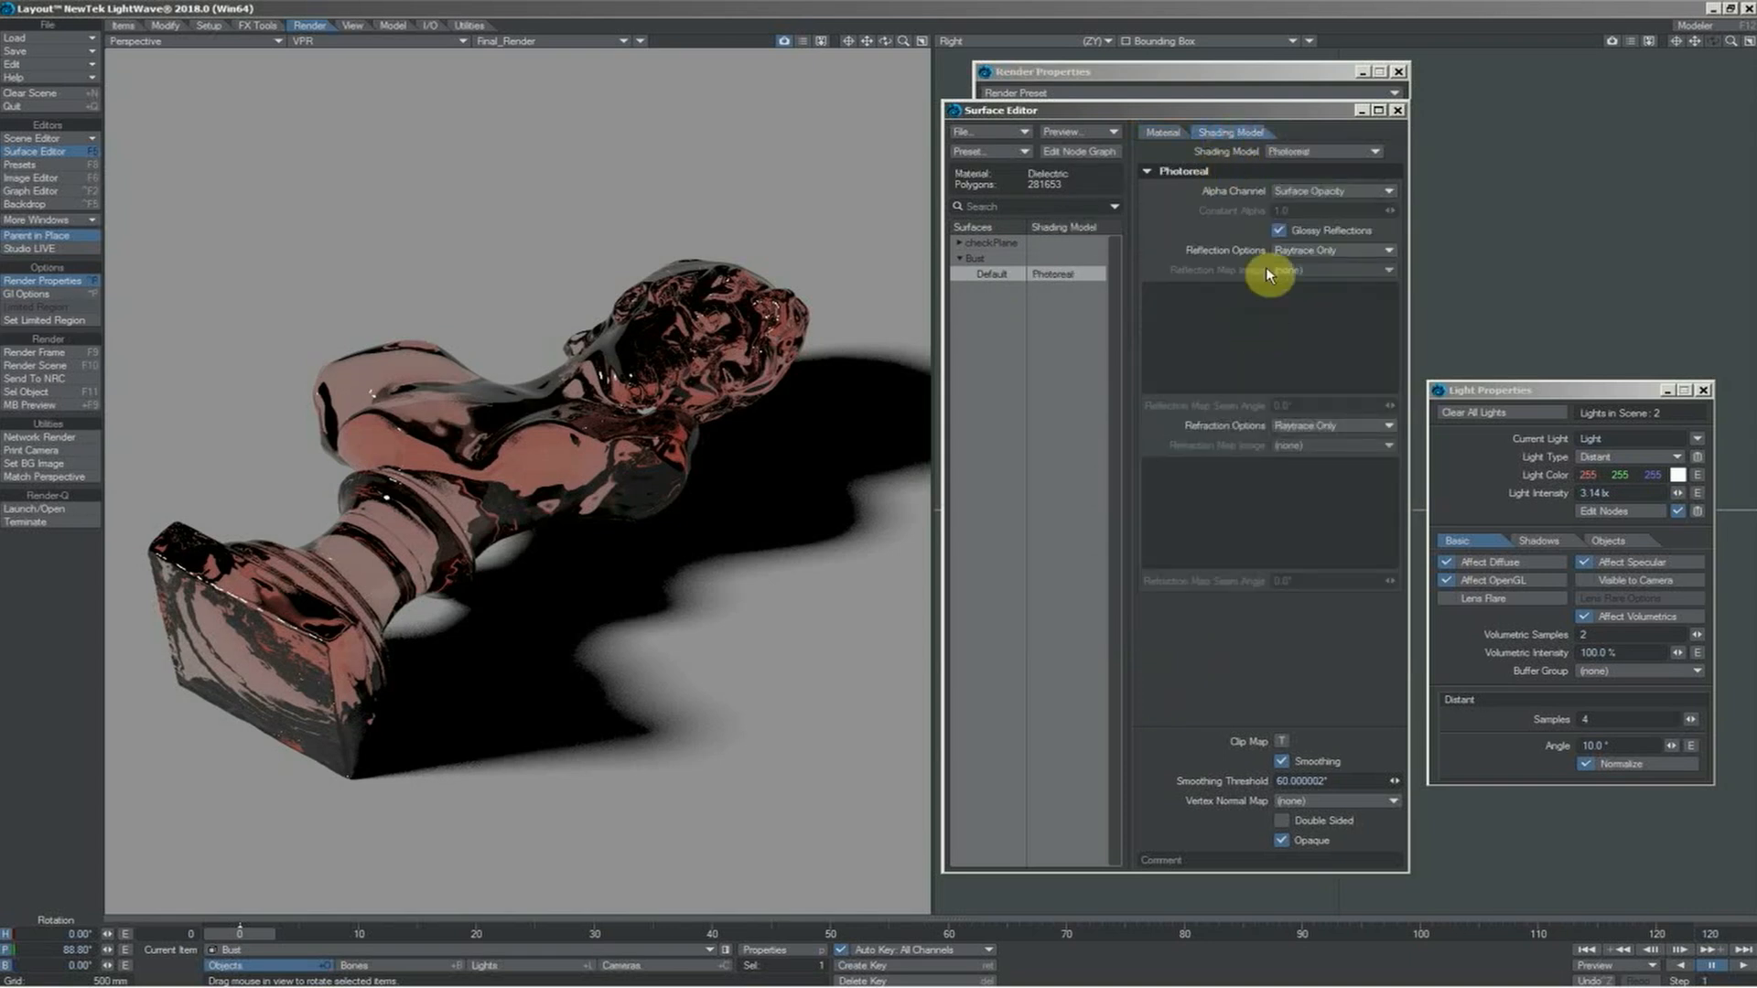
click(1163, 78)
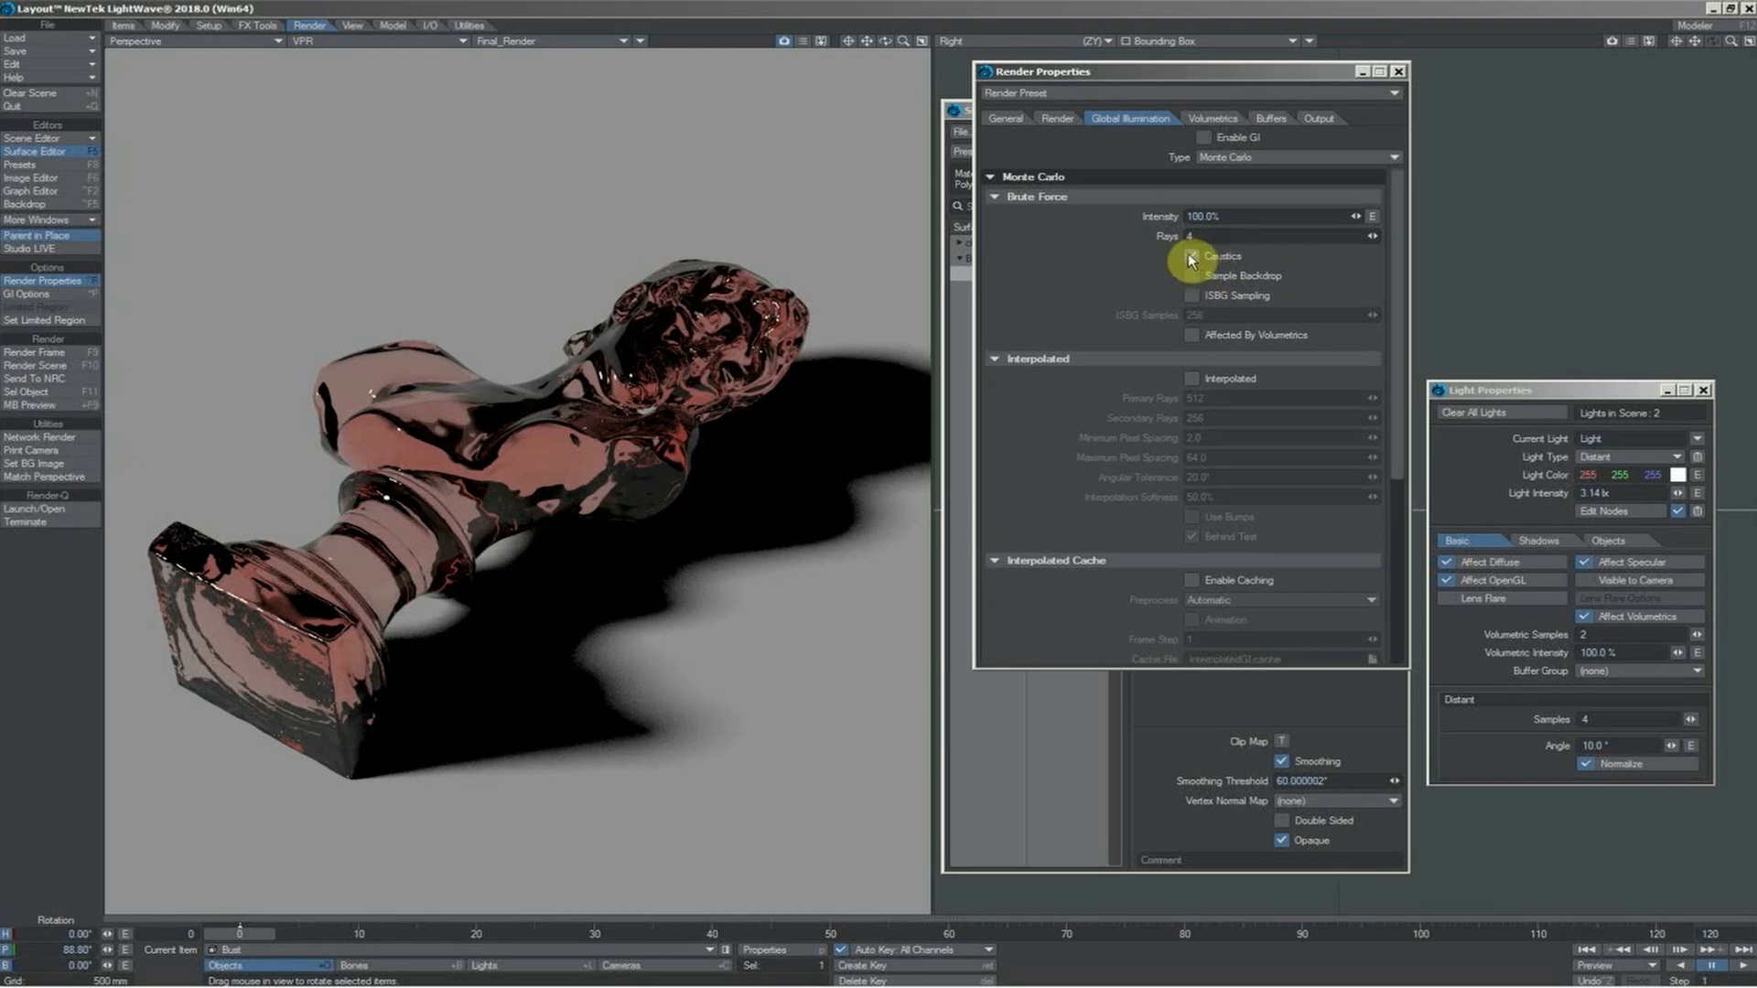
click(1205, 138)
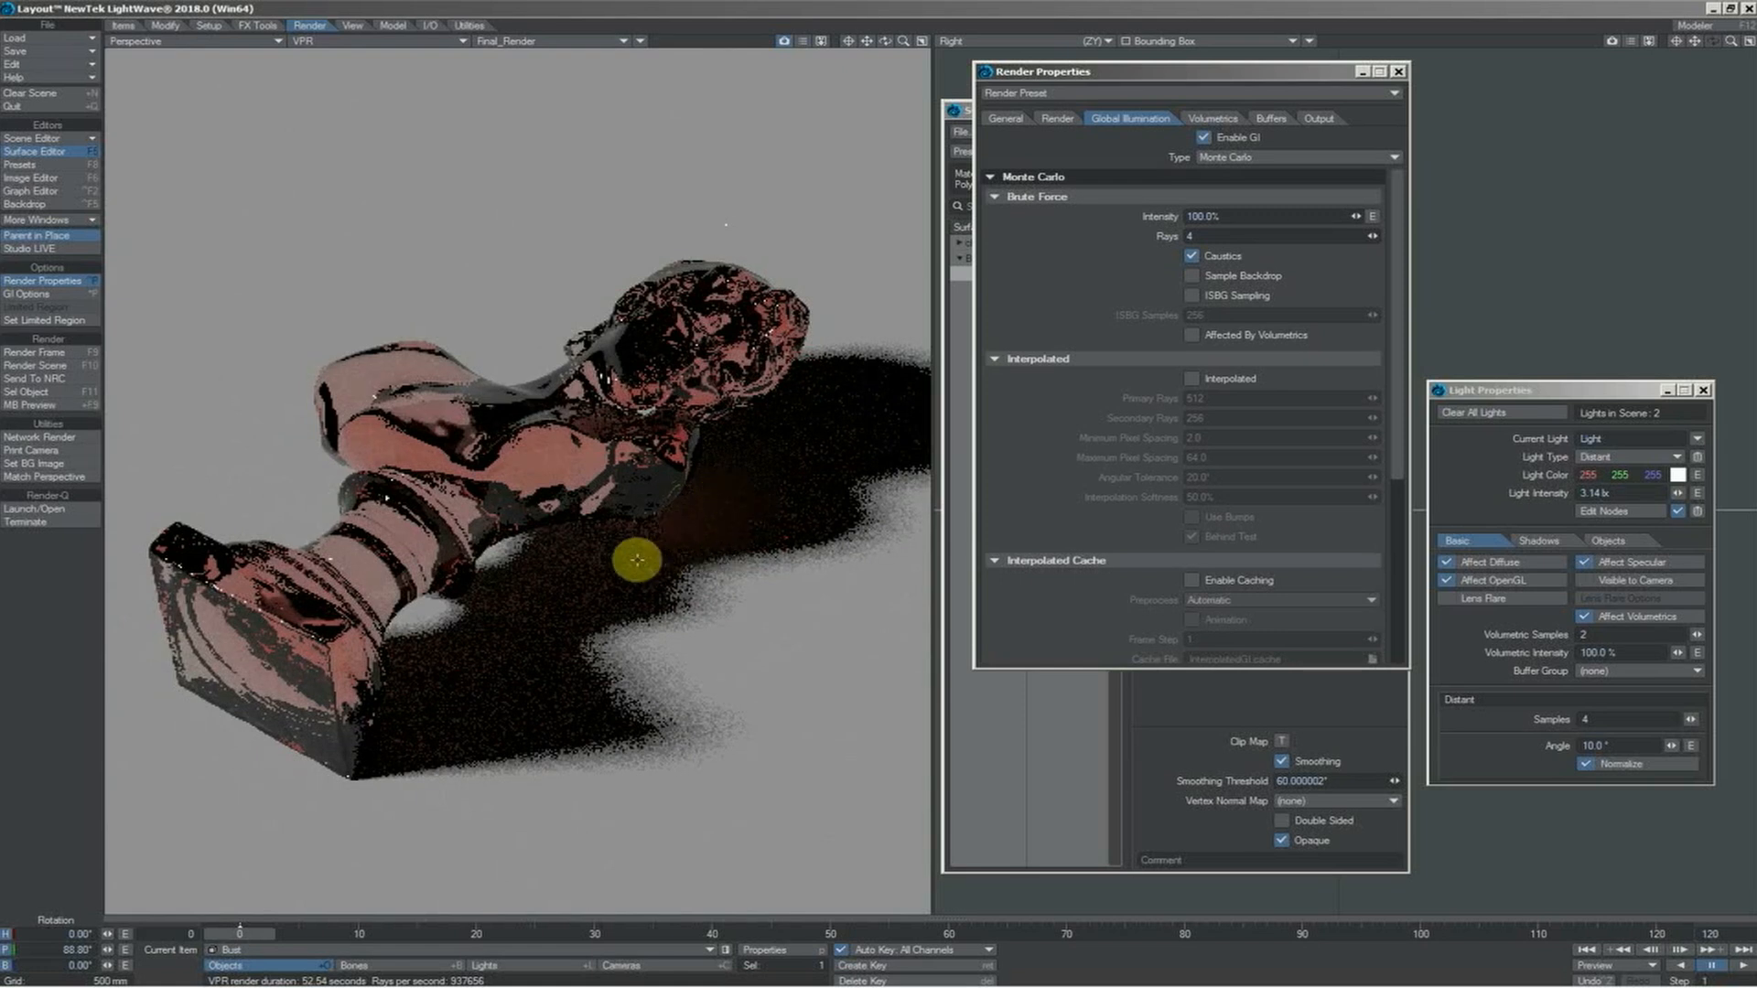
Step: Compare the bust's shadow under global illumination with Opaque turned off and back on
click(1283, 840)
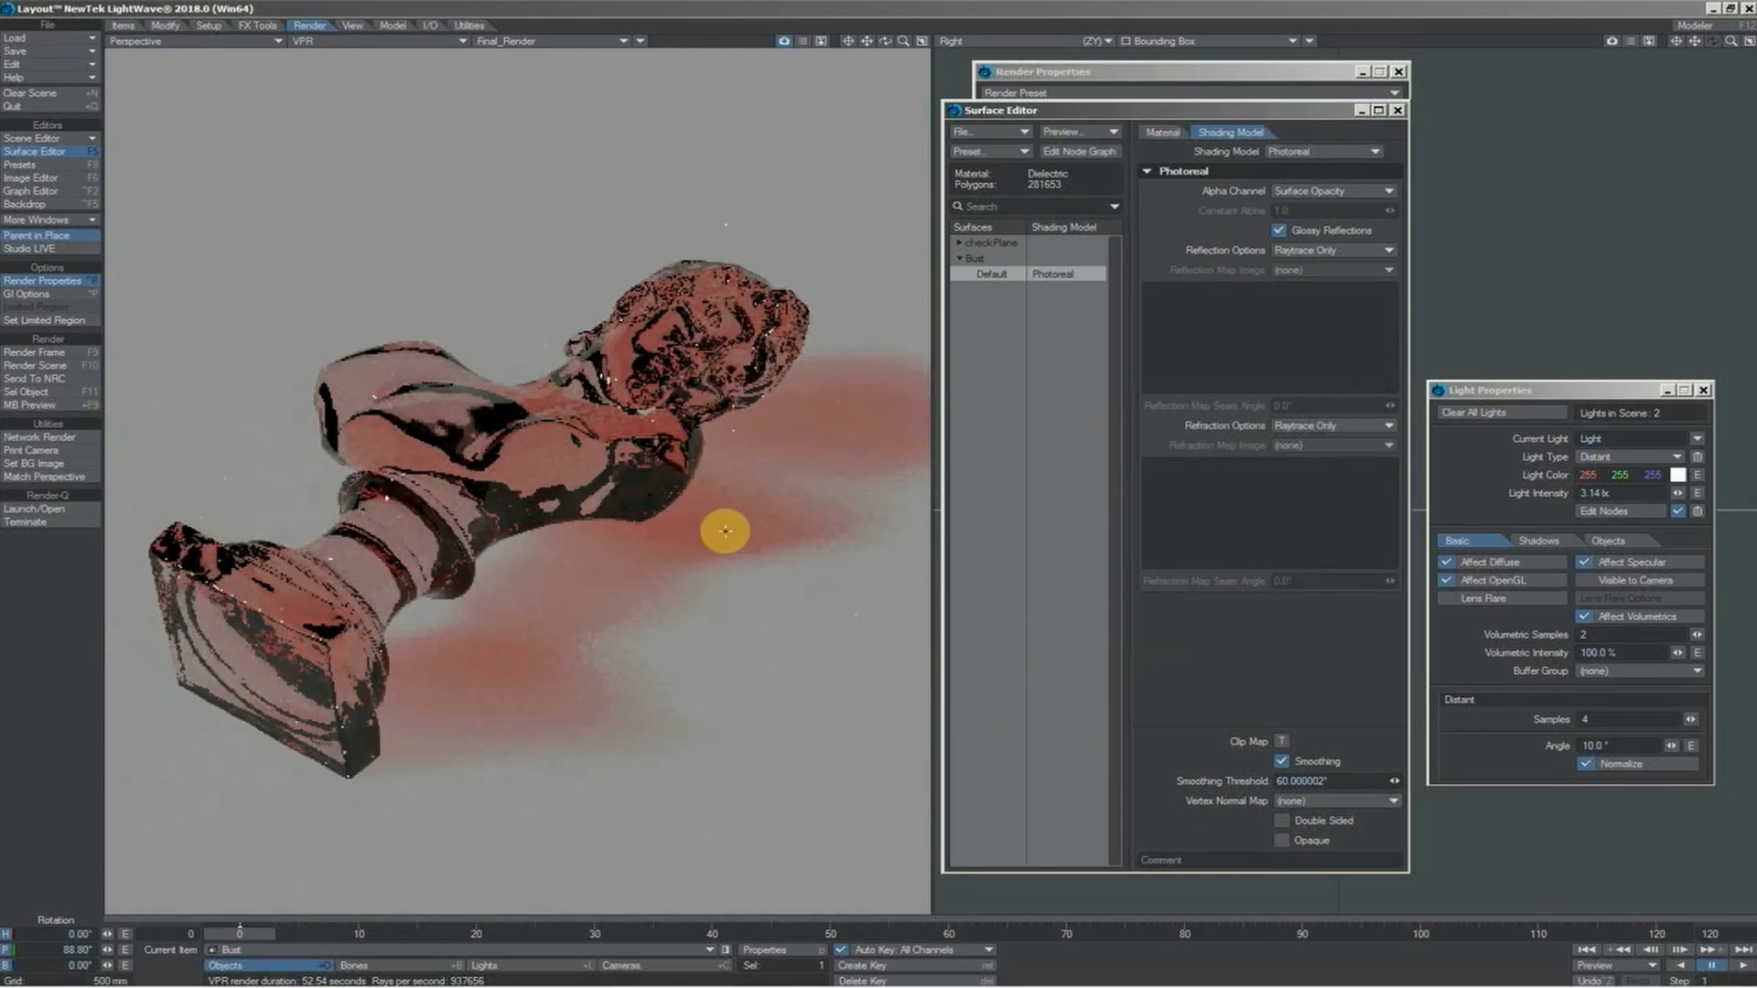
click(1282, 840)
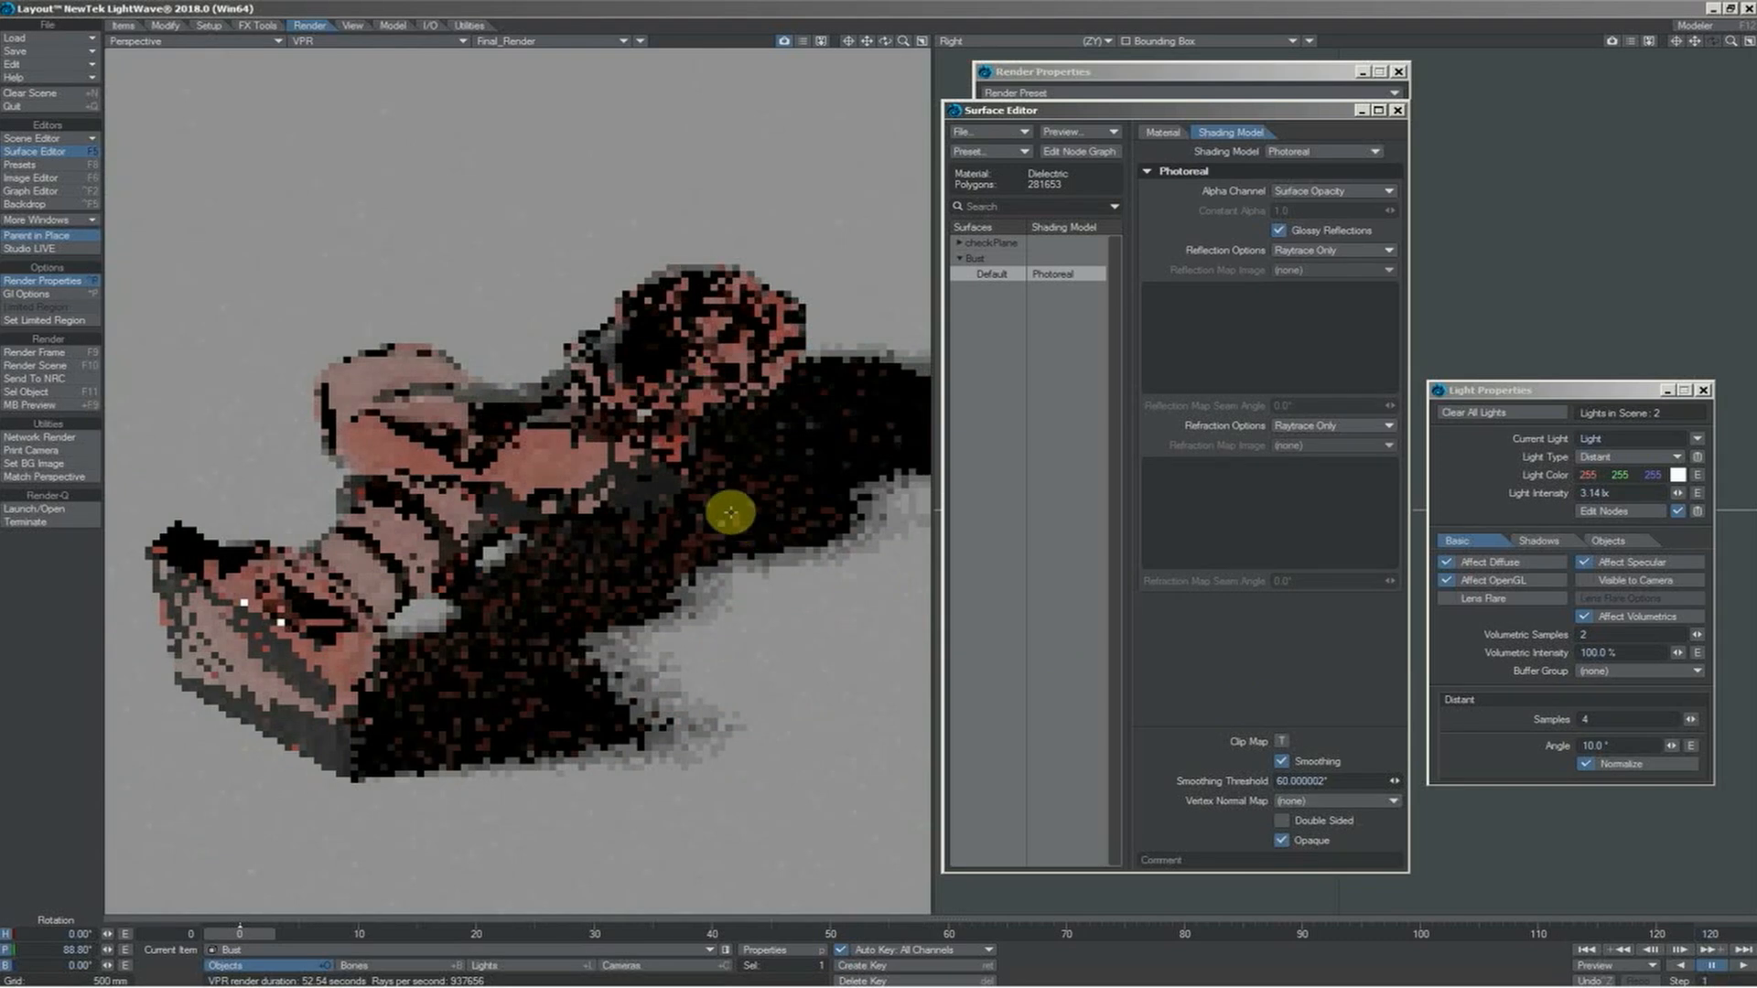
key(p)
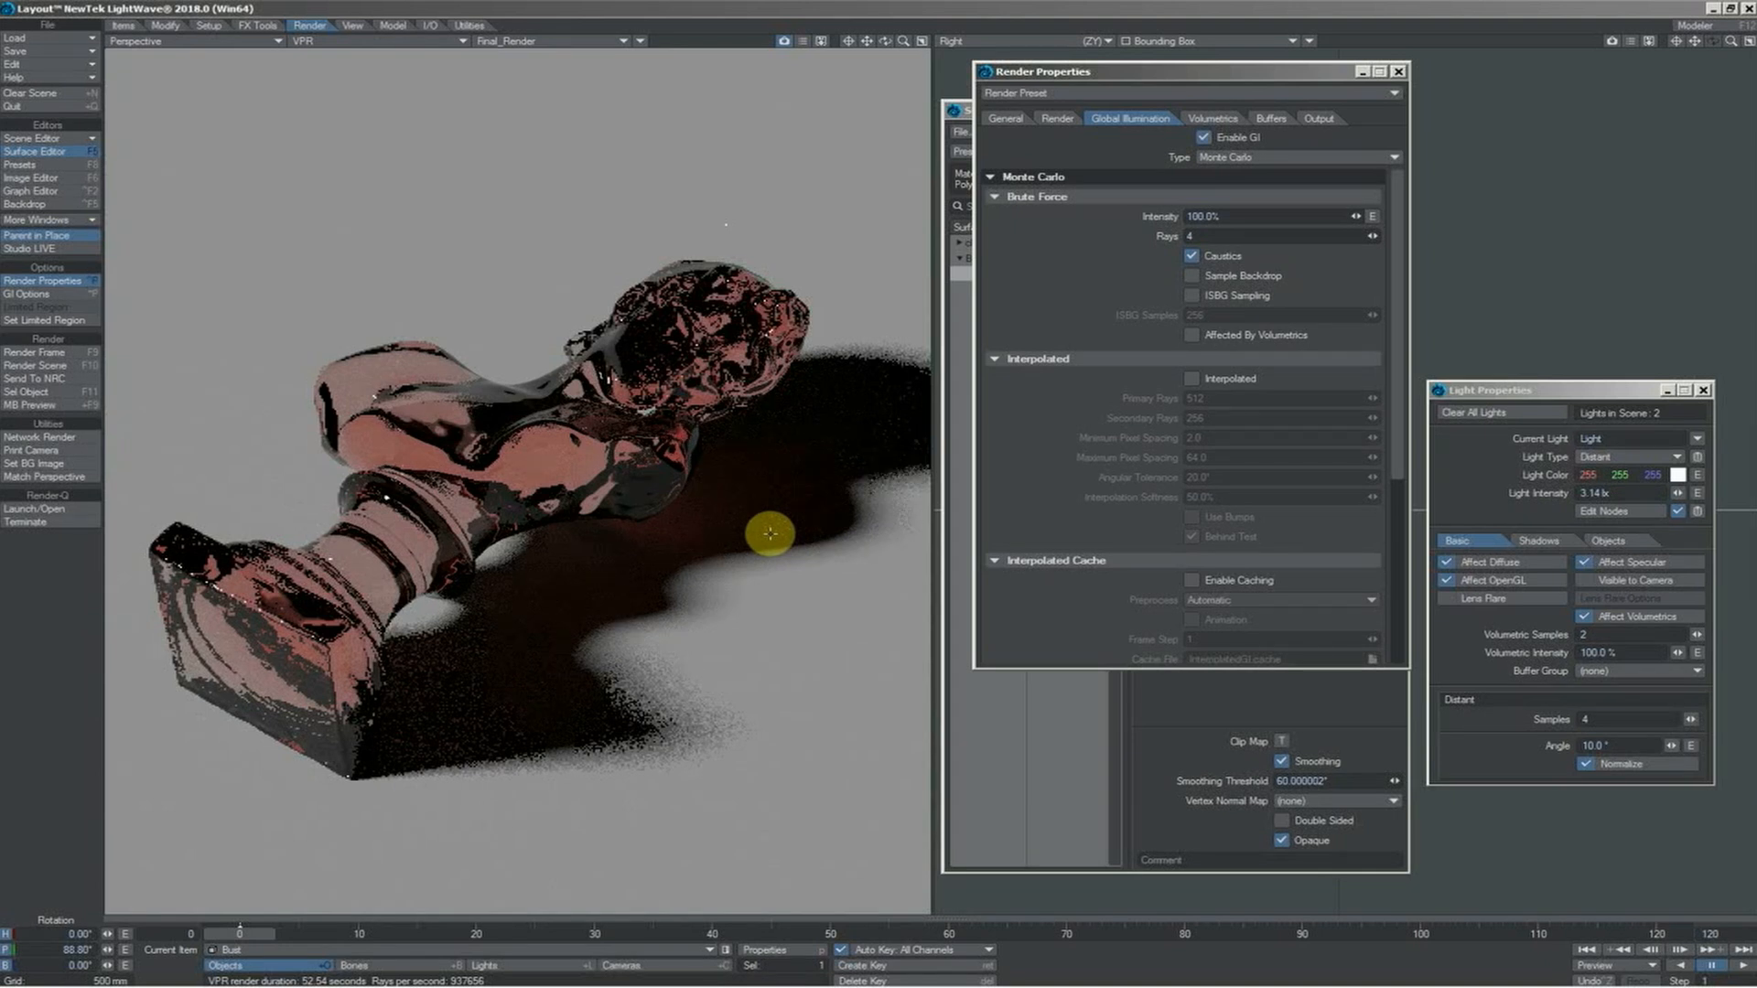
click(1141, 730)
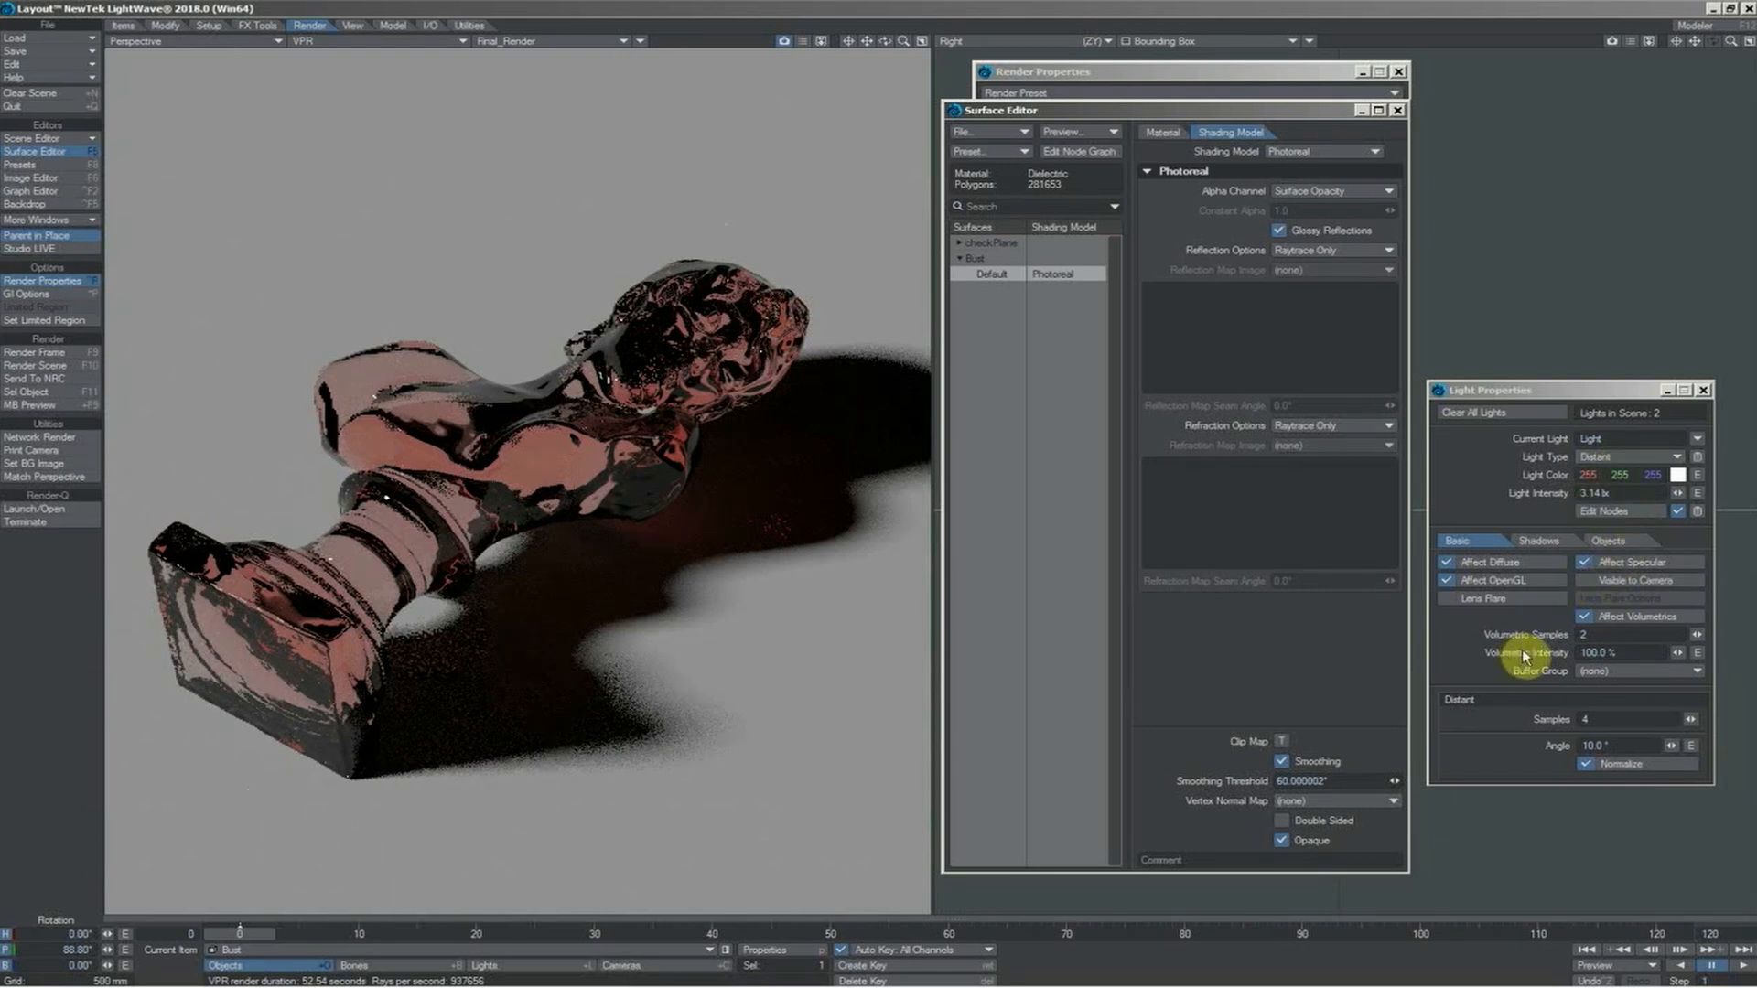
Step: Make the distant light visible to camera and compare the caustics with Opaque off and on
click(1597, 582)
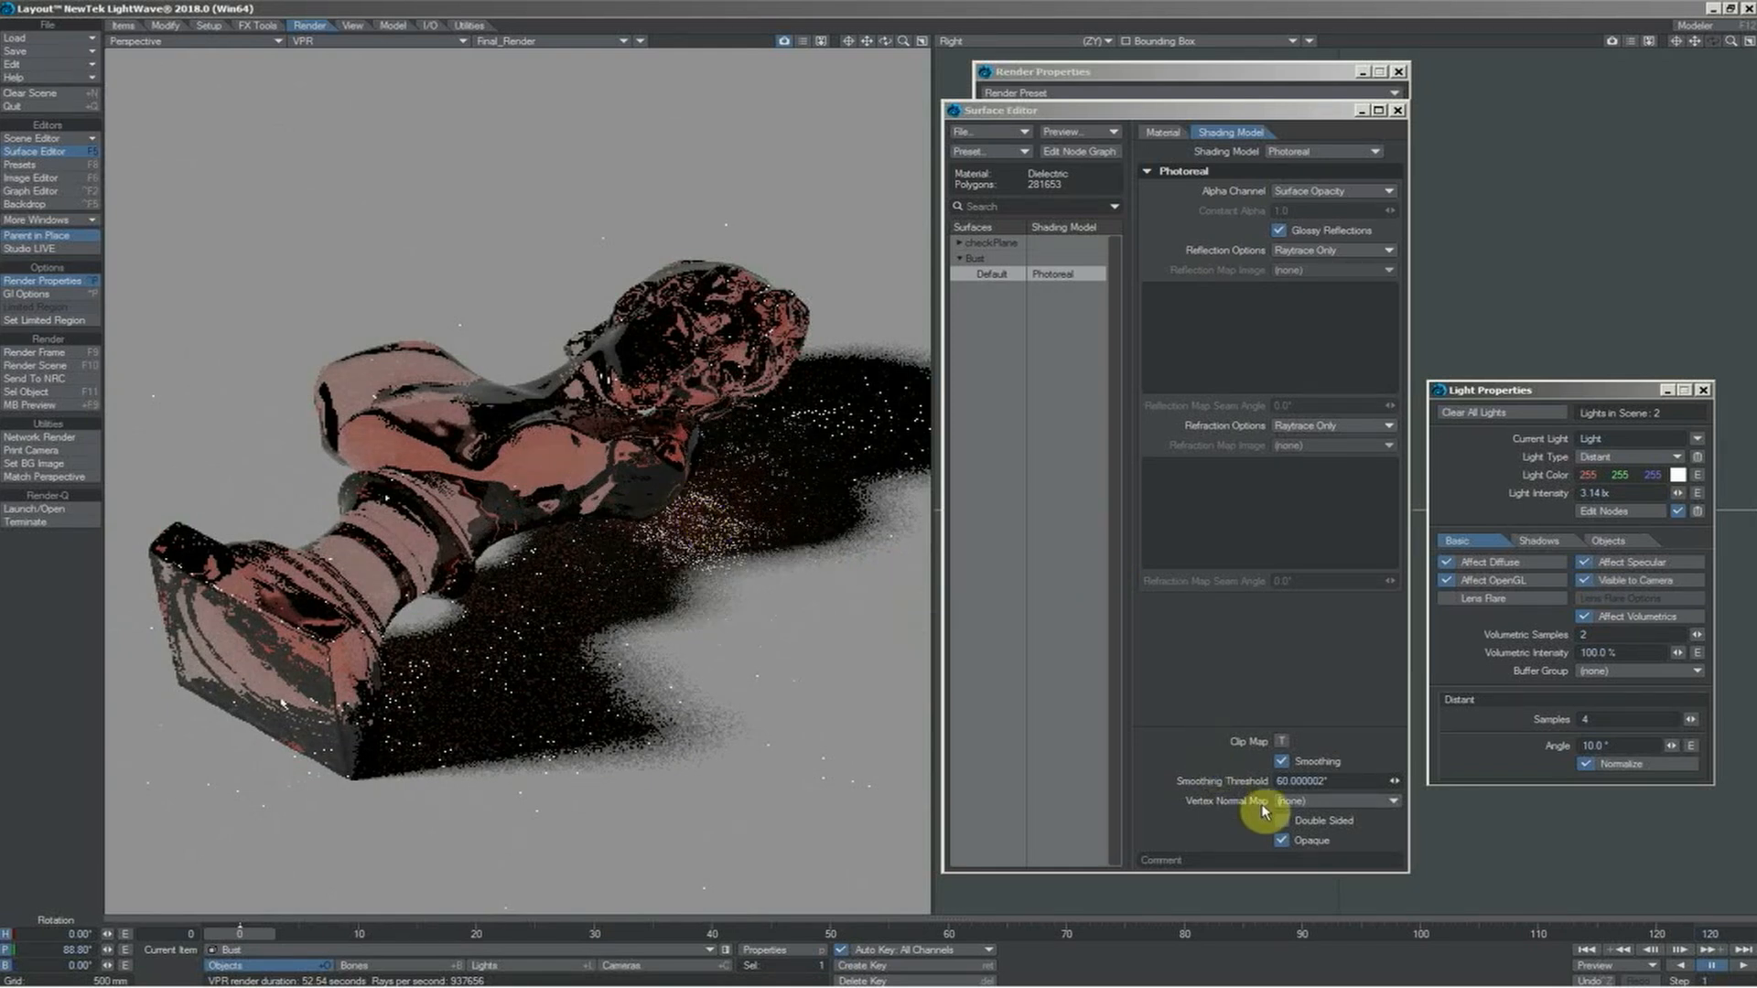
click(1282, 840)
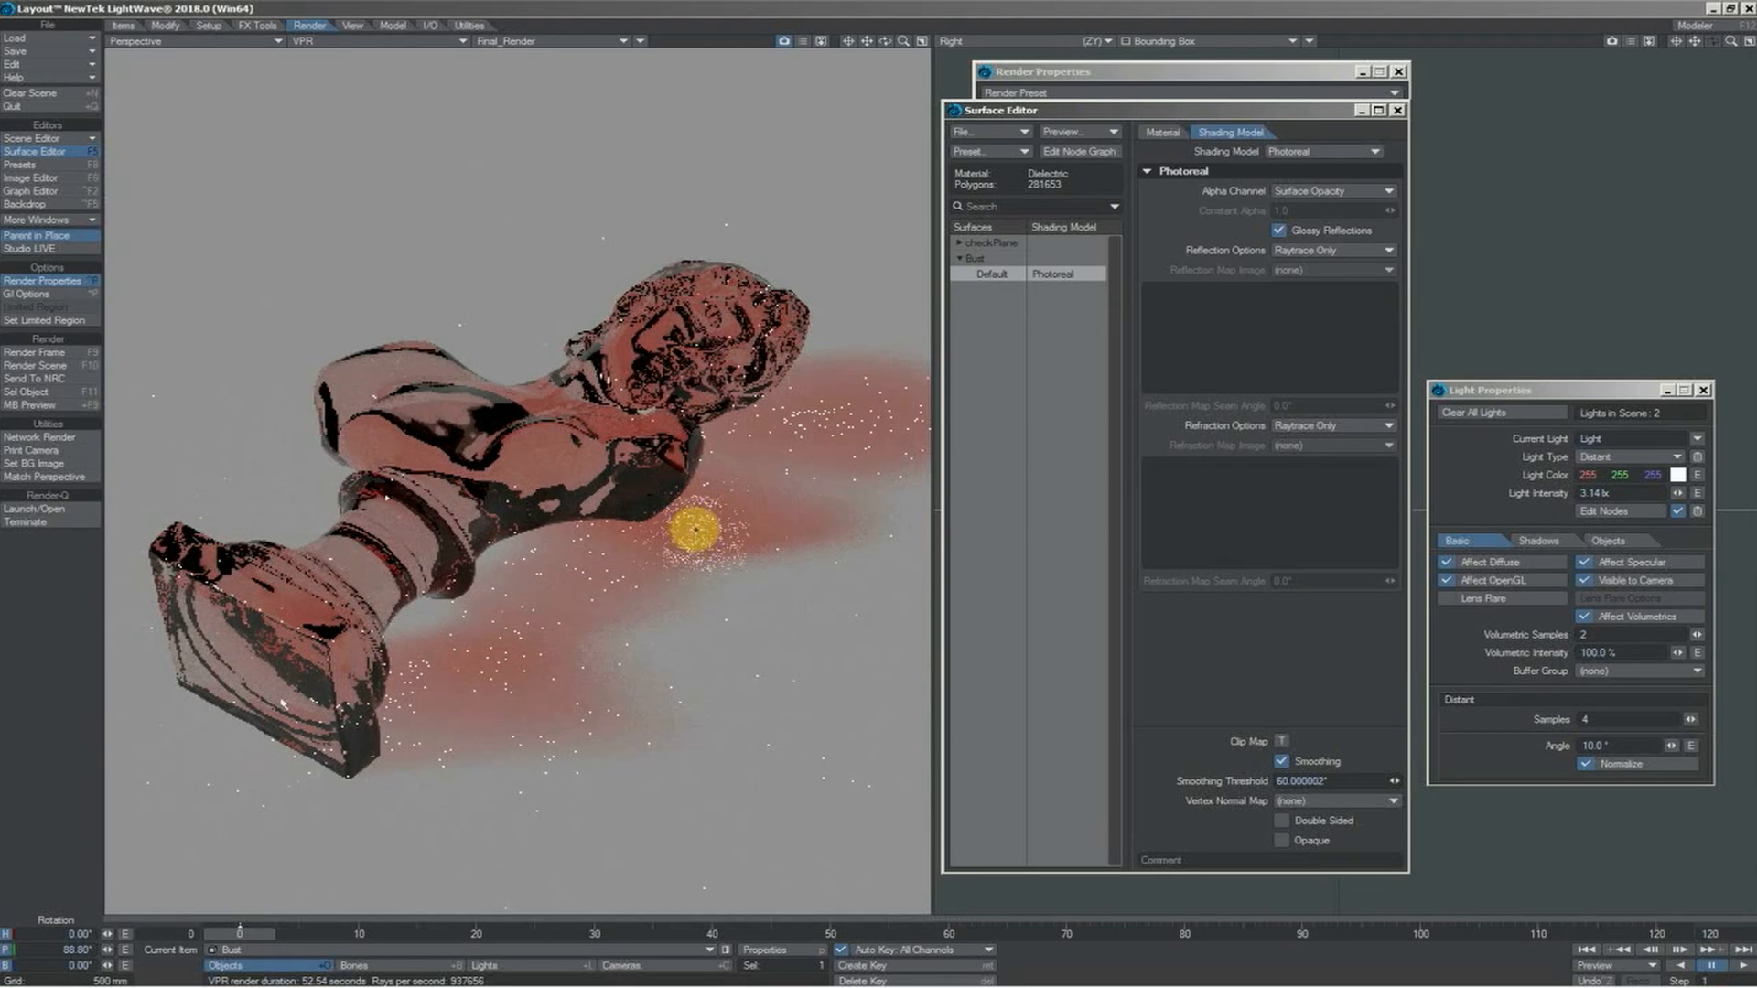
click(1281, 841)
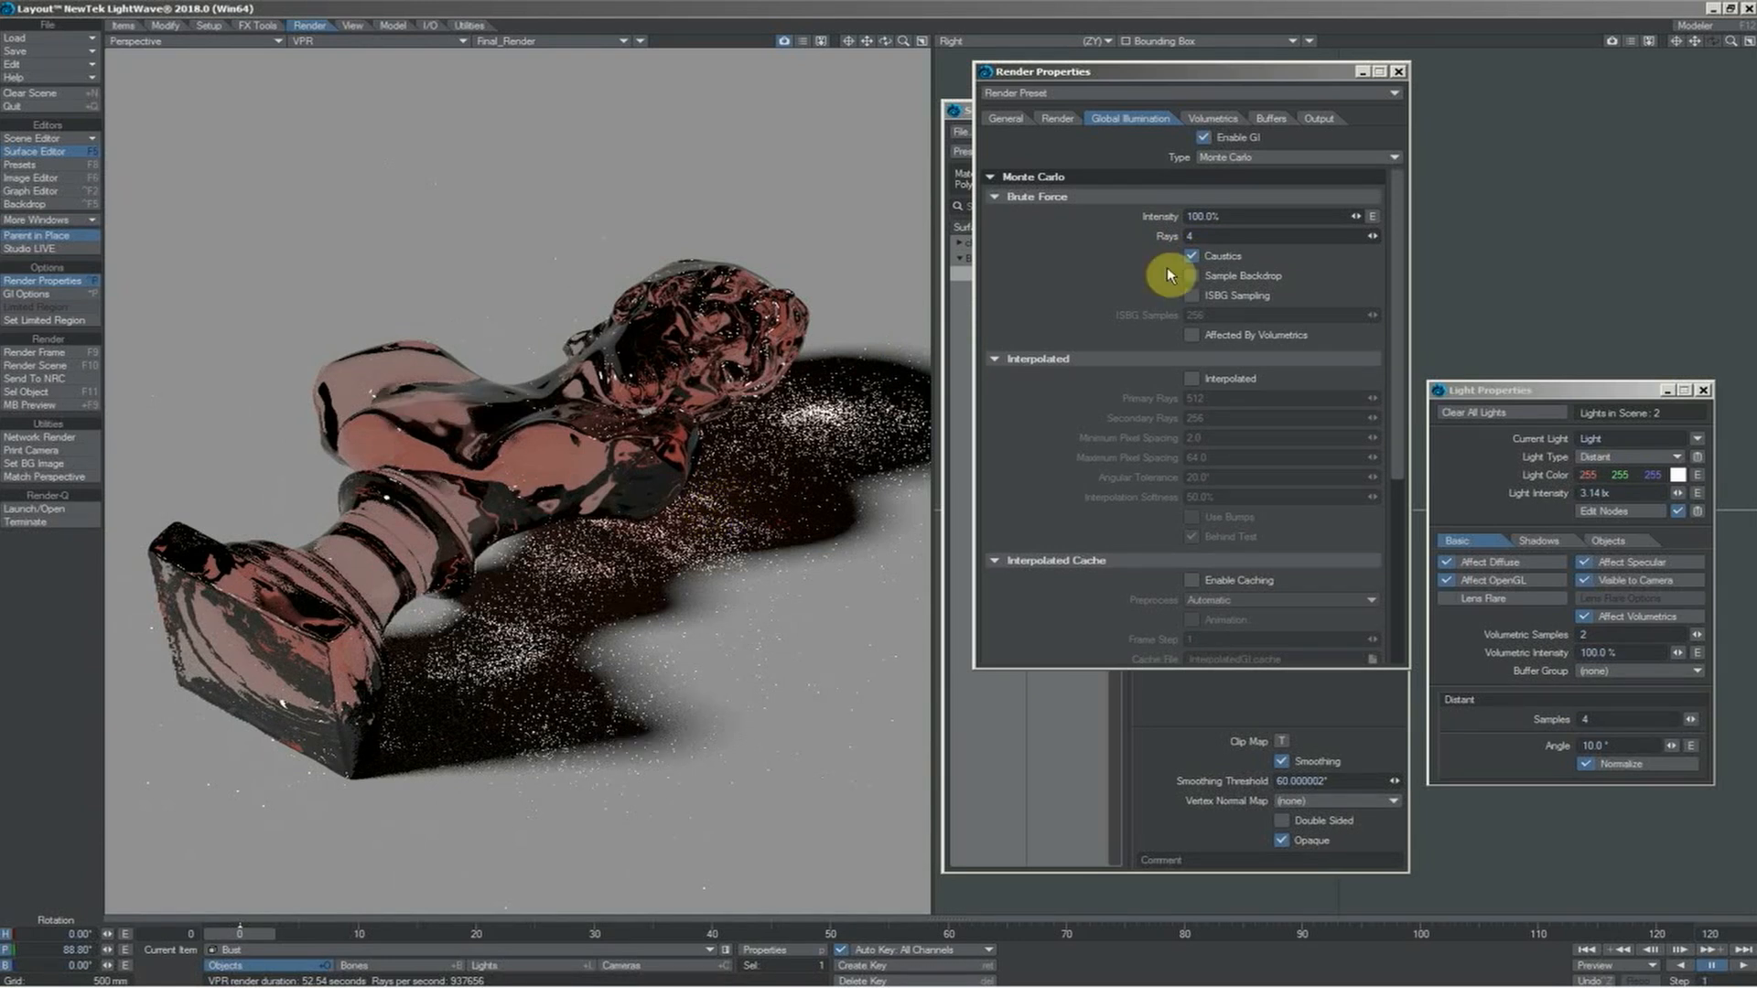
Step: Set the brute-force global illumination rays to 8 and show the Diffuse_Indirect buffer in the preview
click(1057, 118)
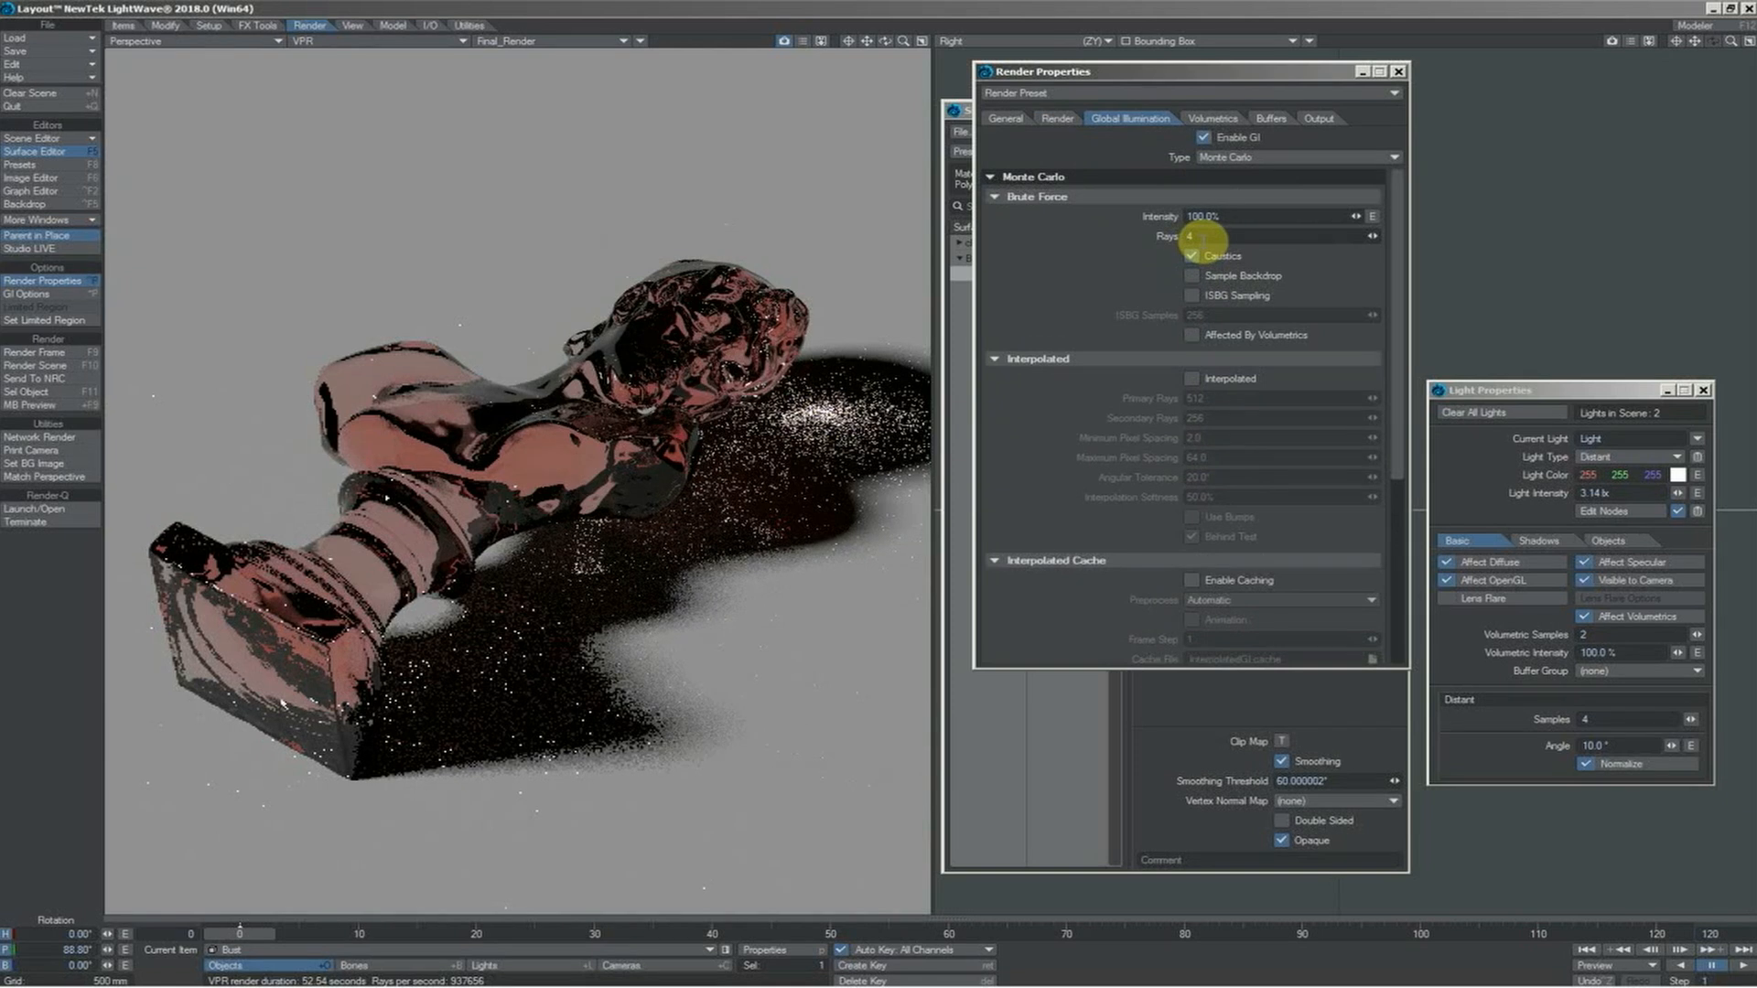
drag(1202, 241, 1165, 247)
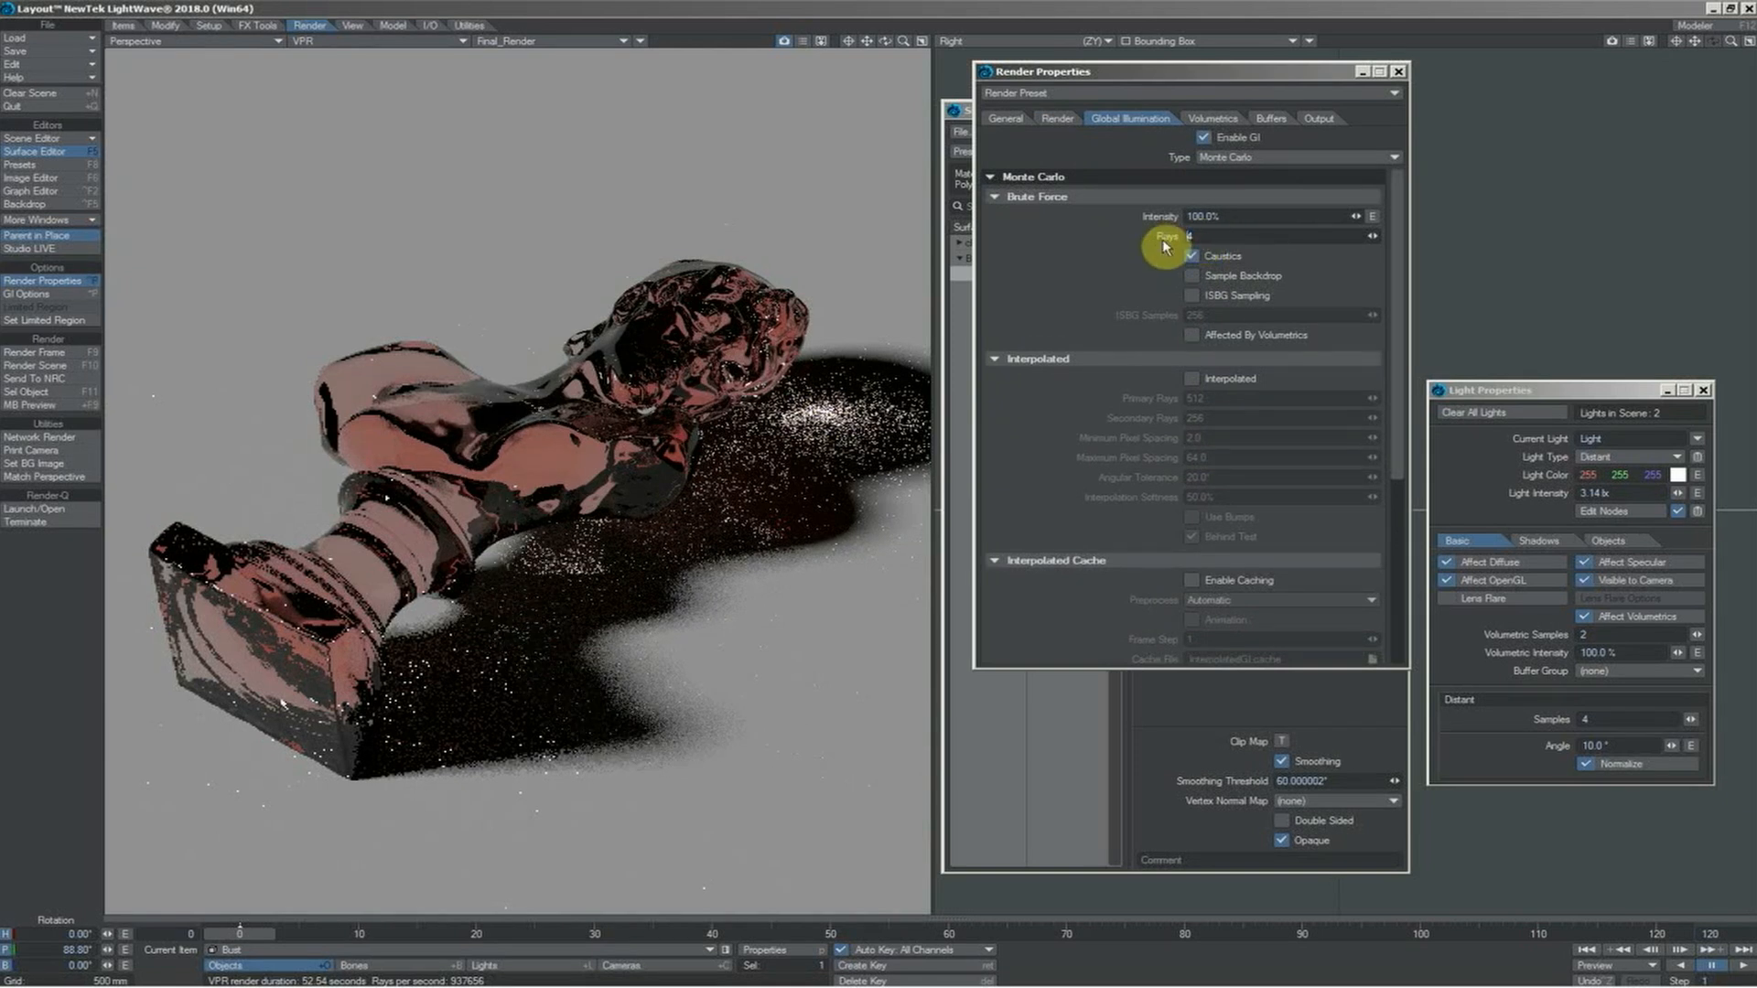
key(Return)
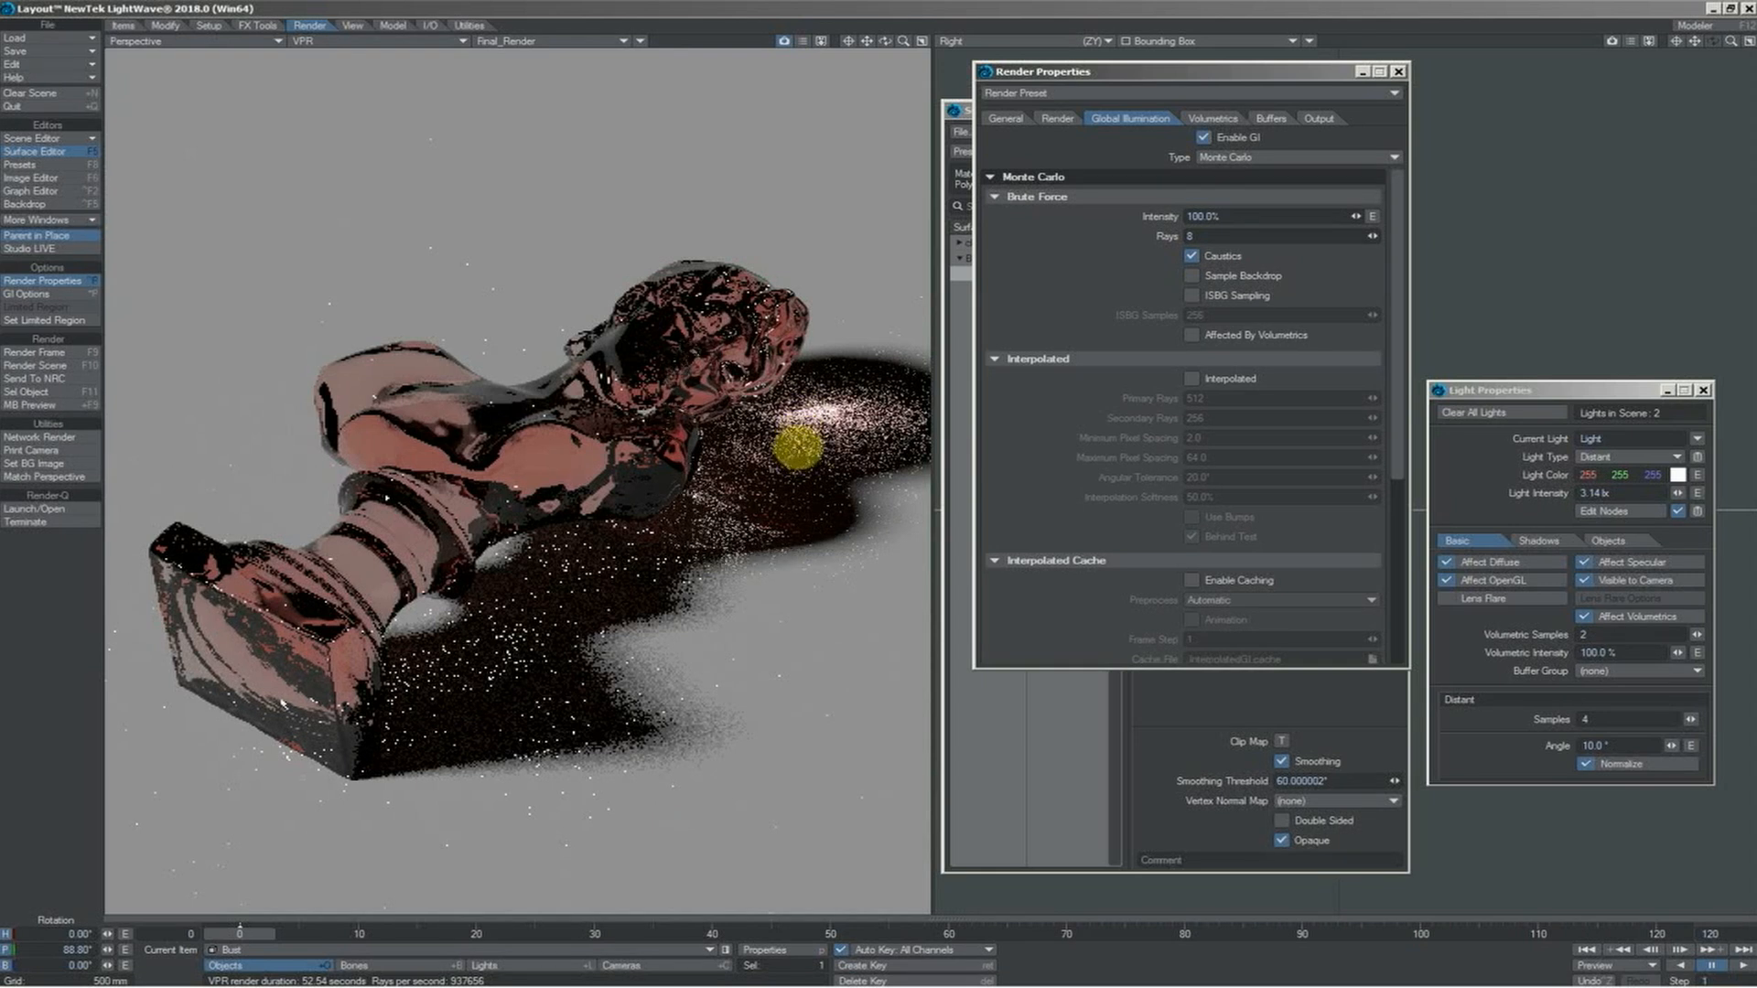
click(547, 46)
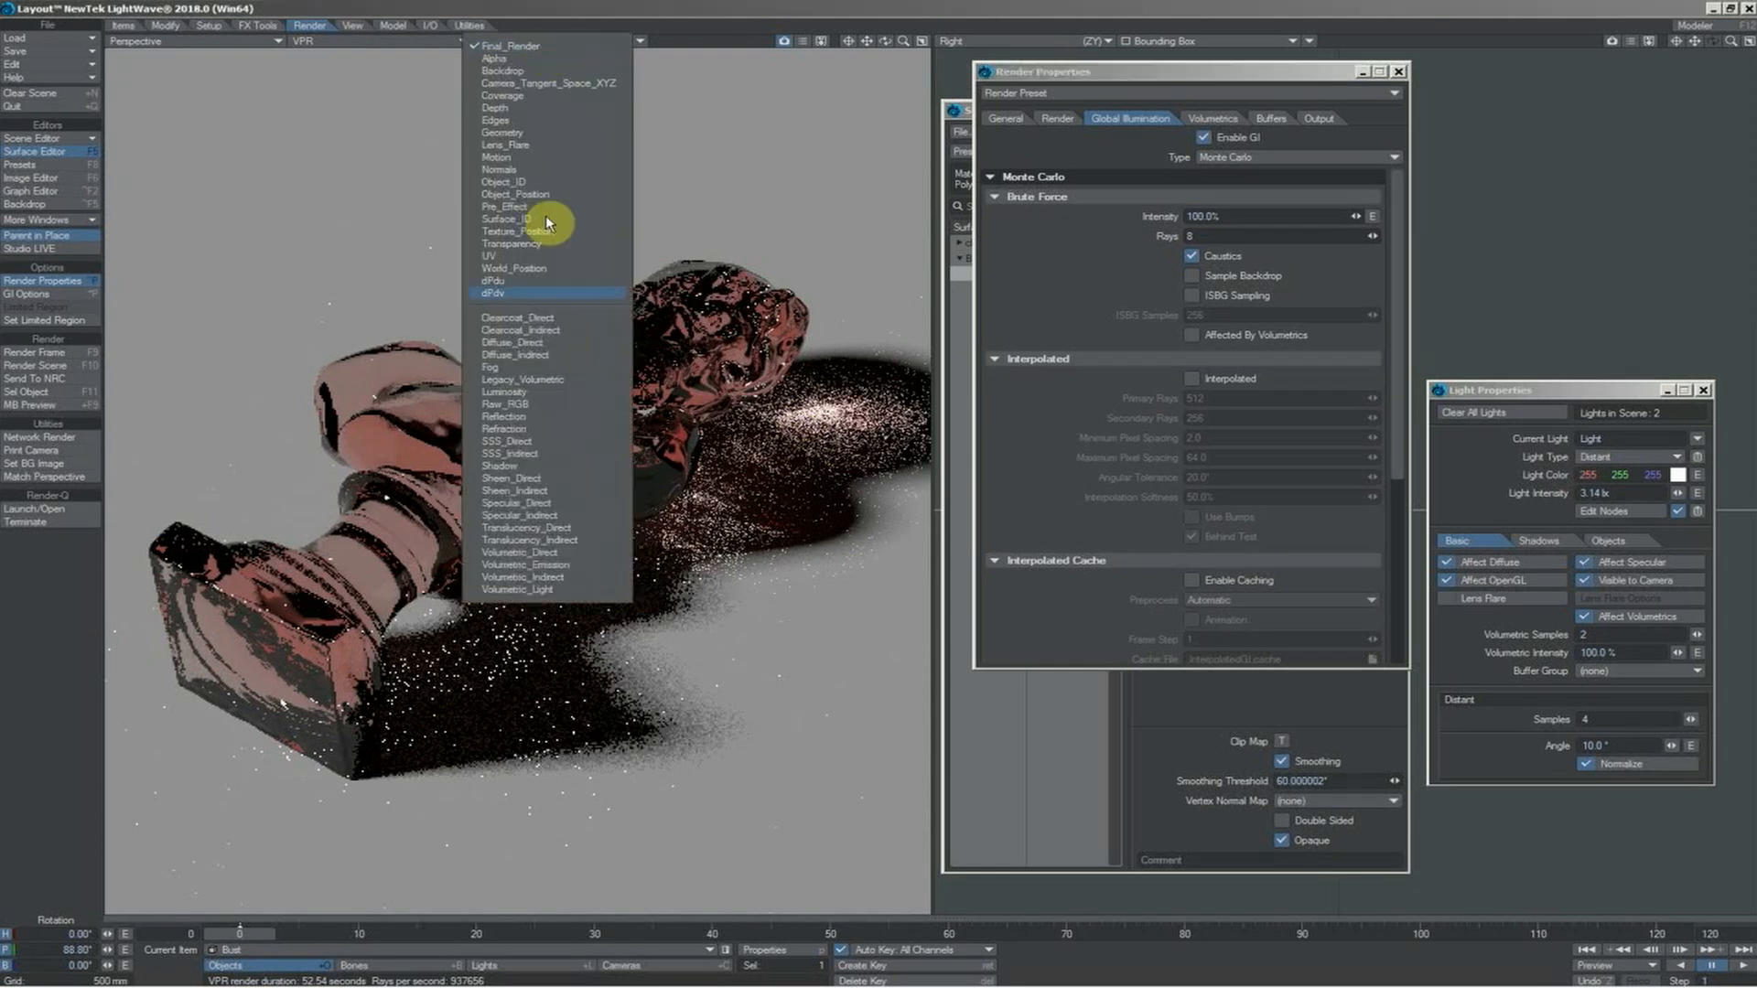
click(543, 356)
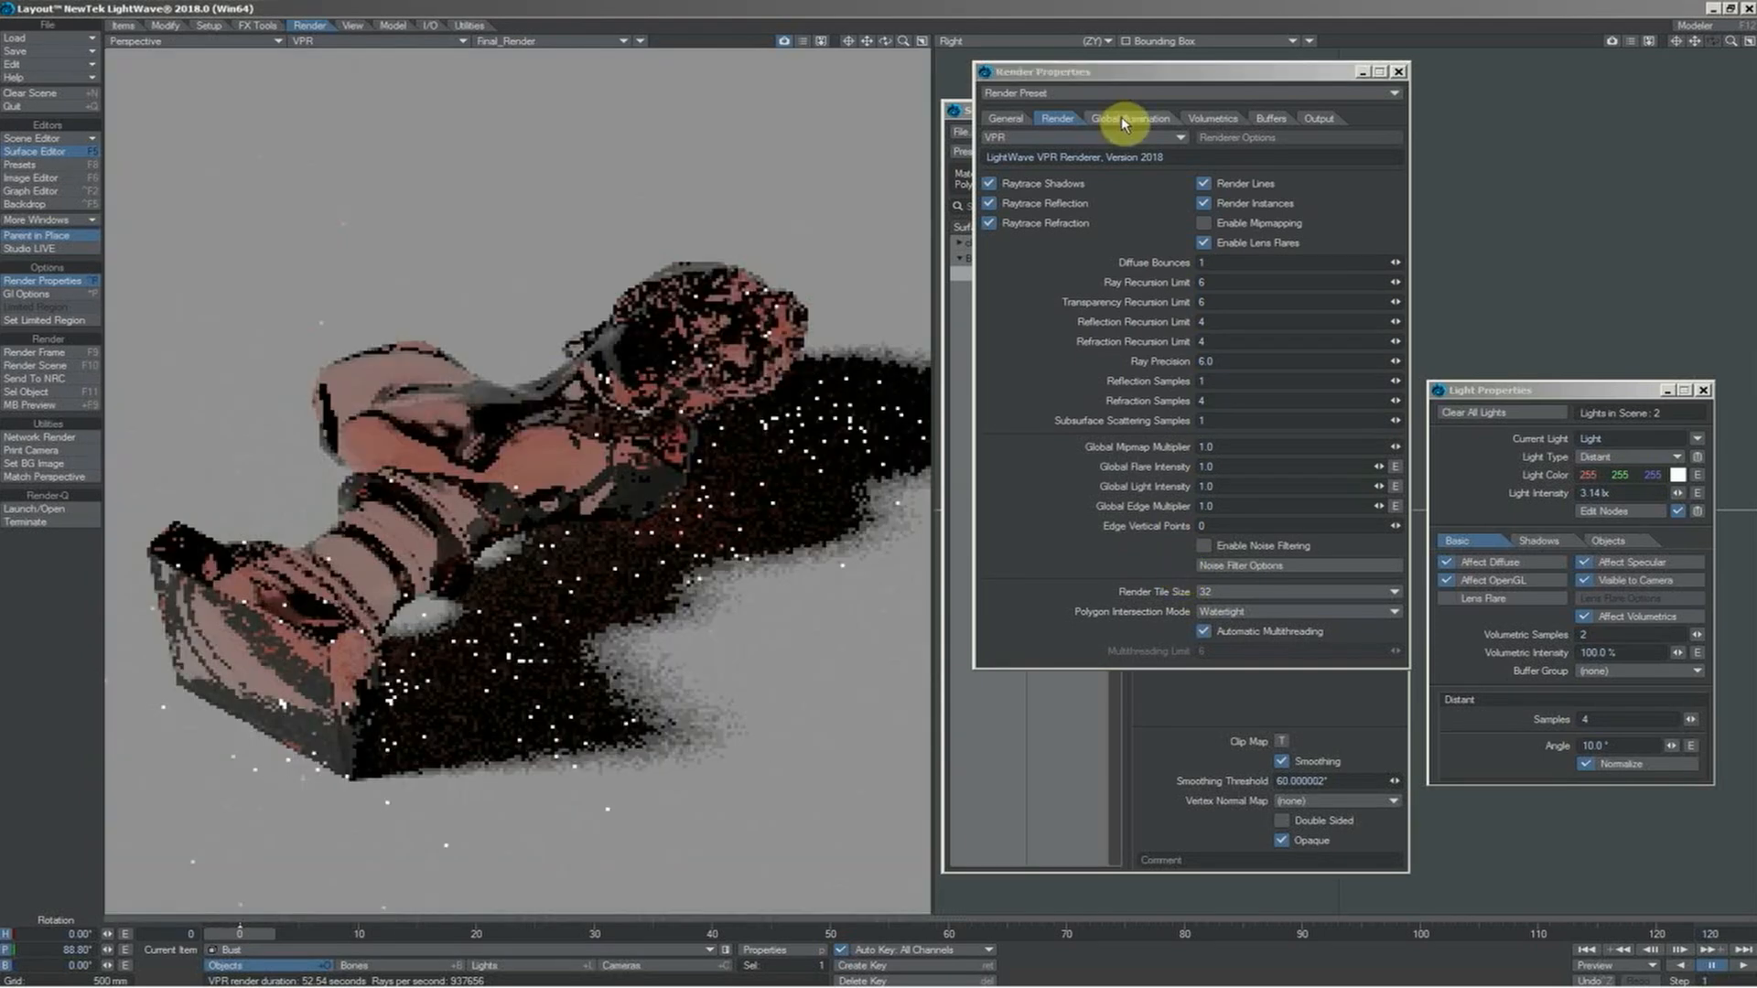
Step: Turn on Interpolated for the Monte Carlo global illumination
click(1128, 118)
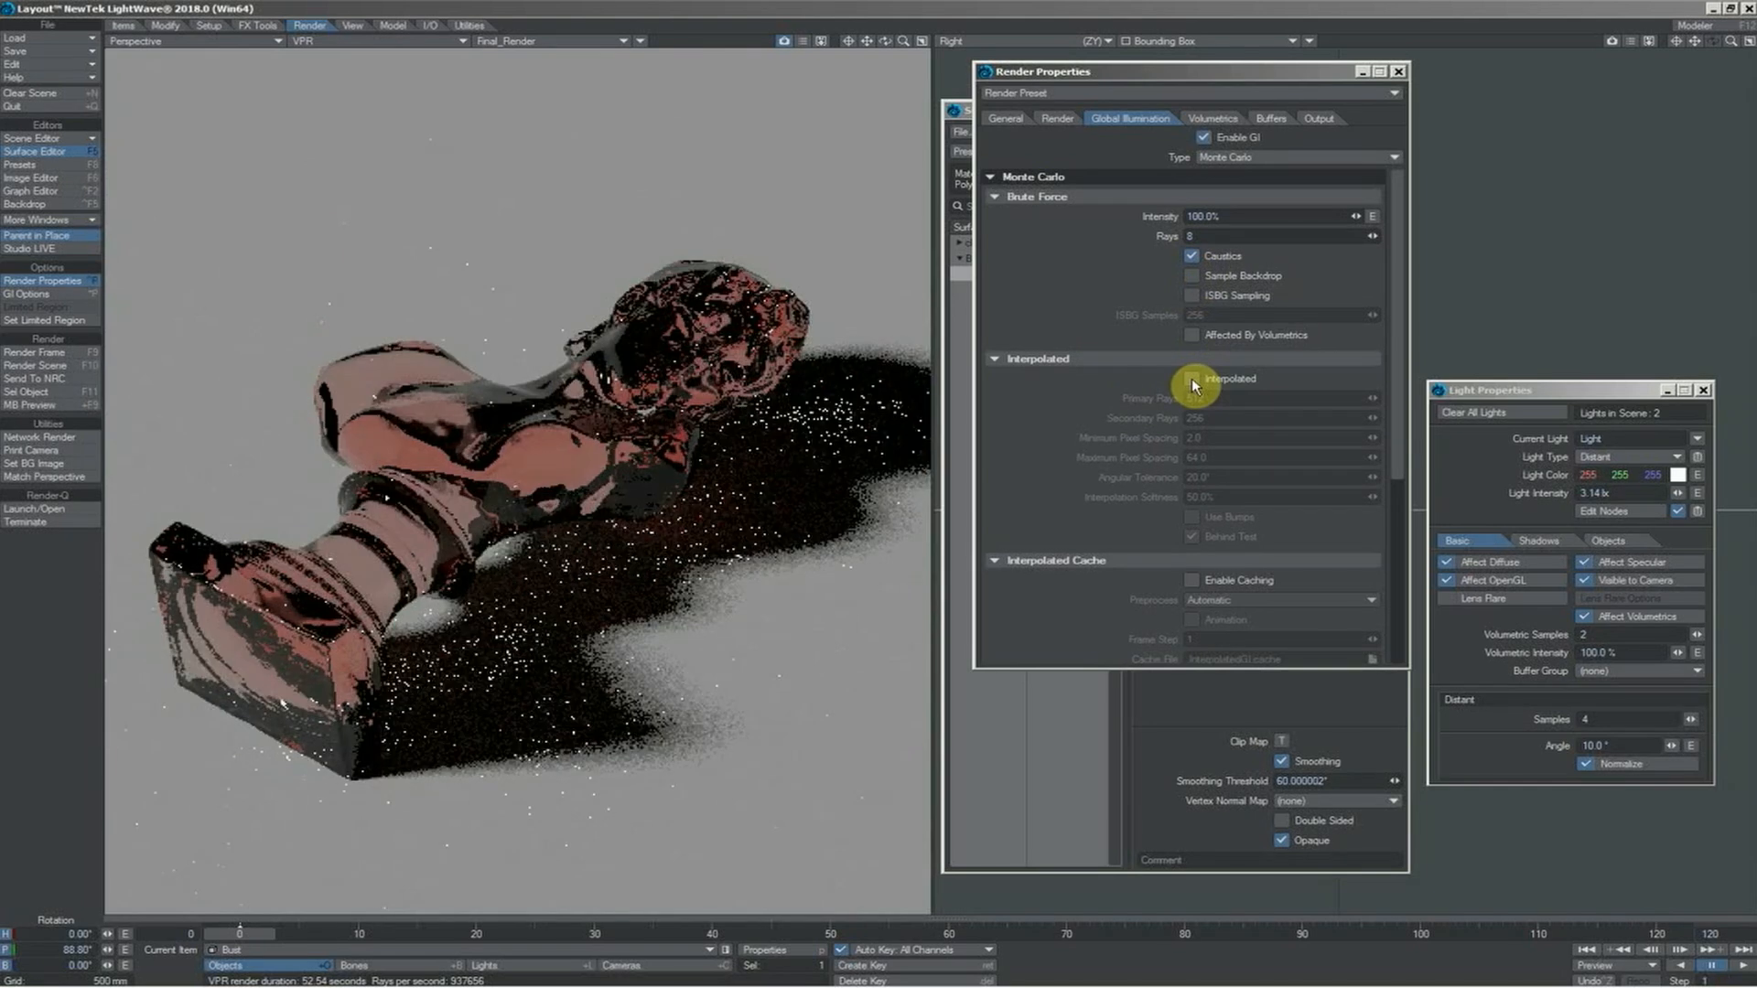
click(1192, 378)
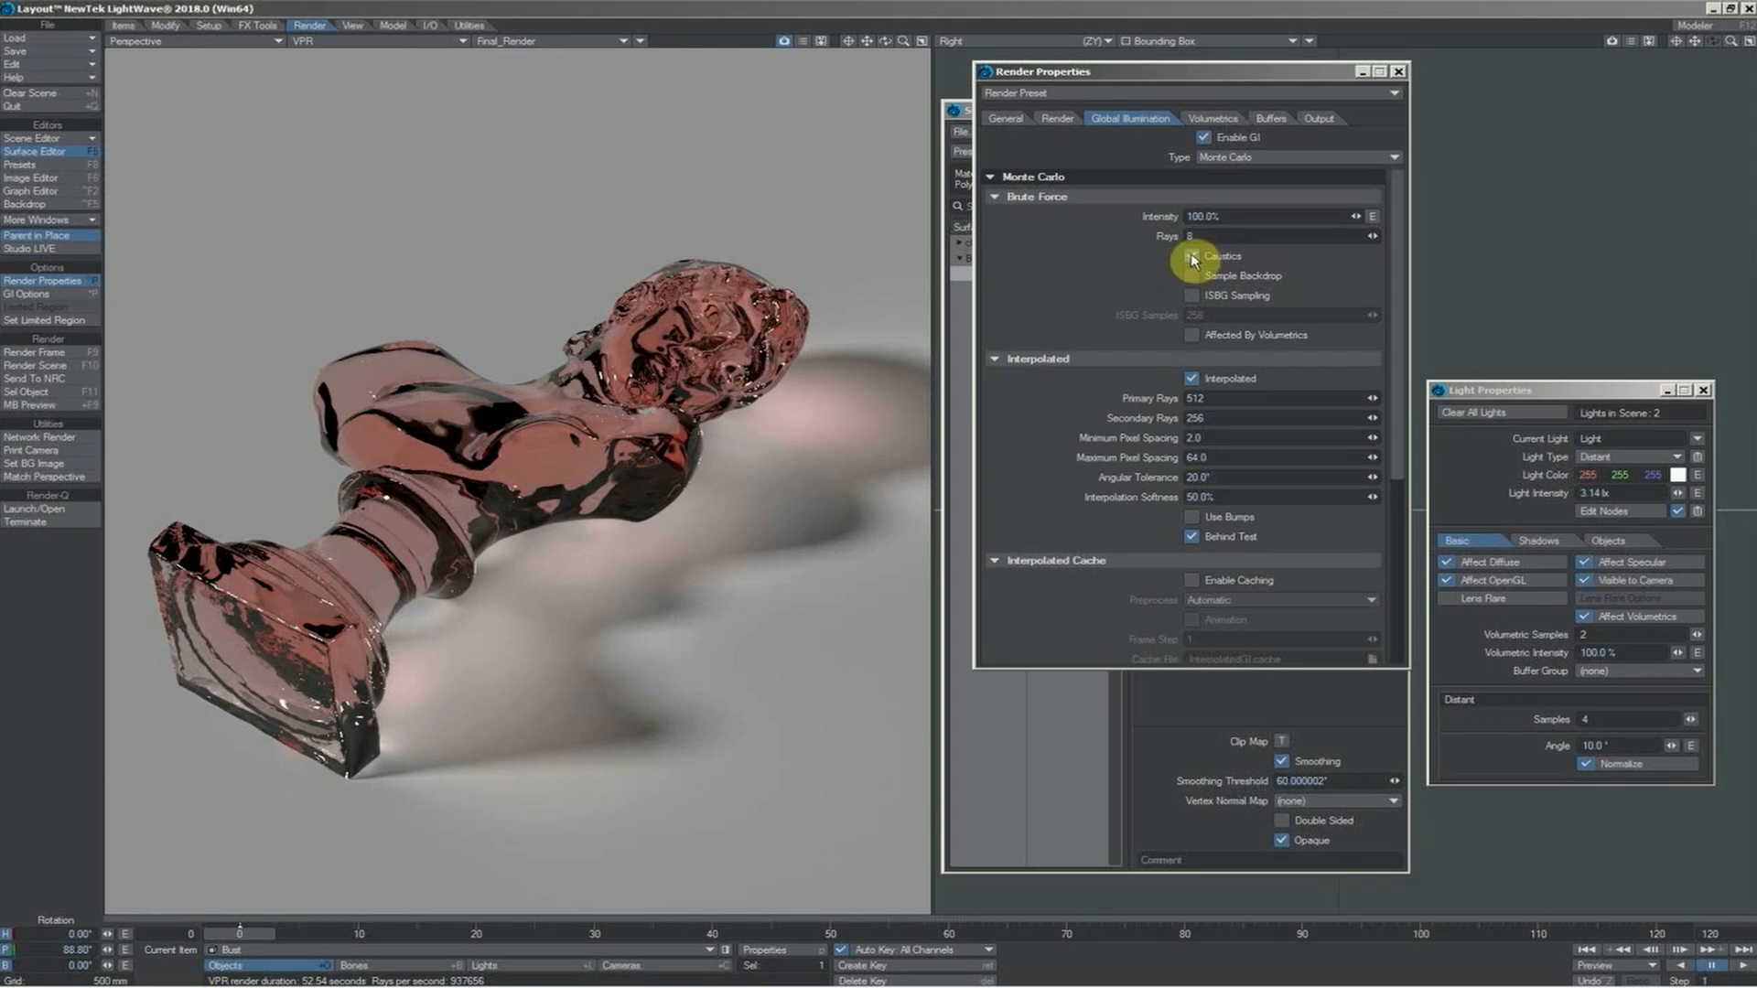
Step: Disable global illumination and turn off Opaque on the bust's surface
click(1202, 139)
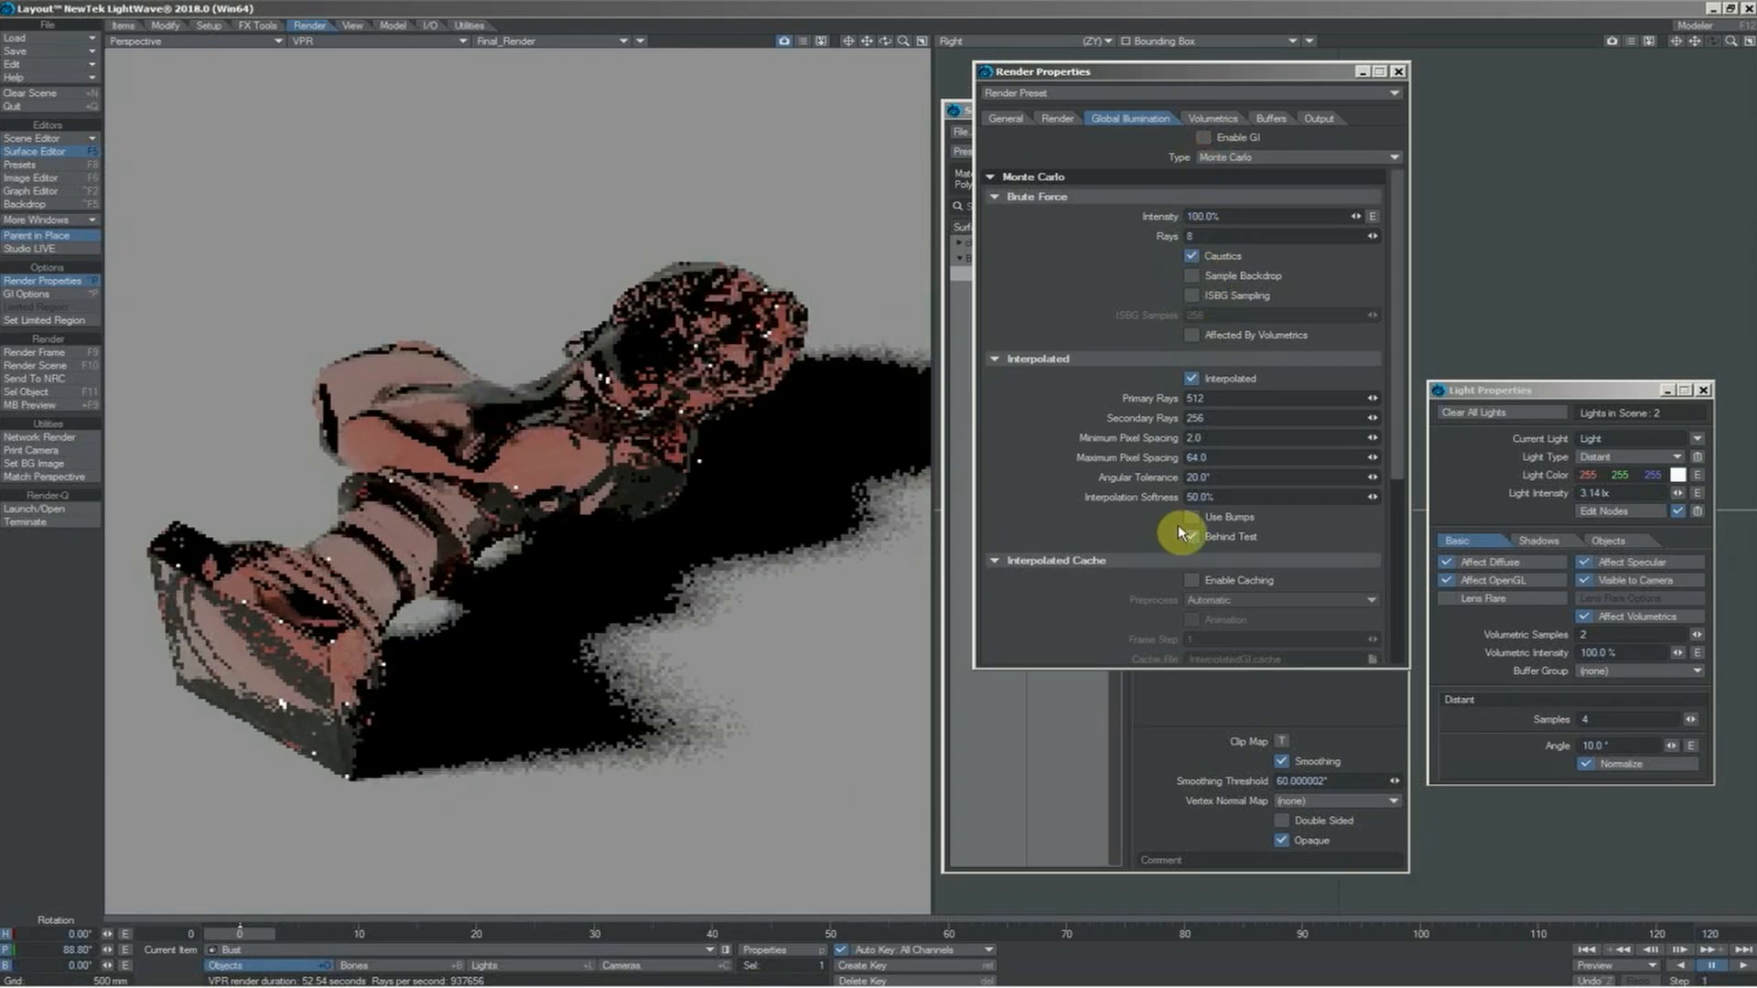
click(1282, 841)
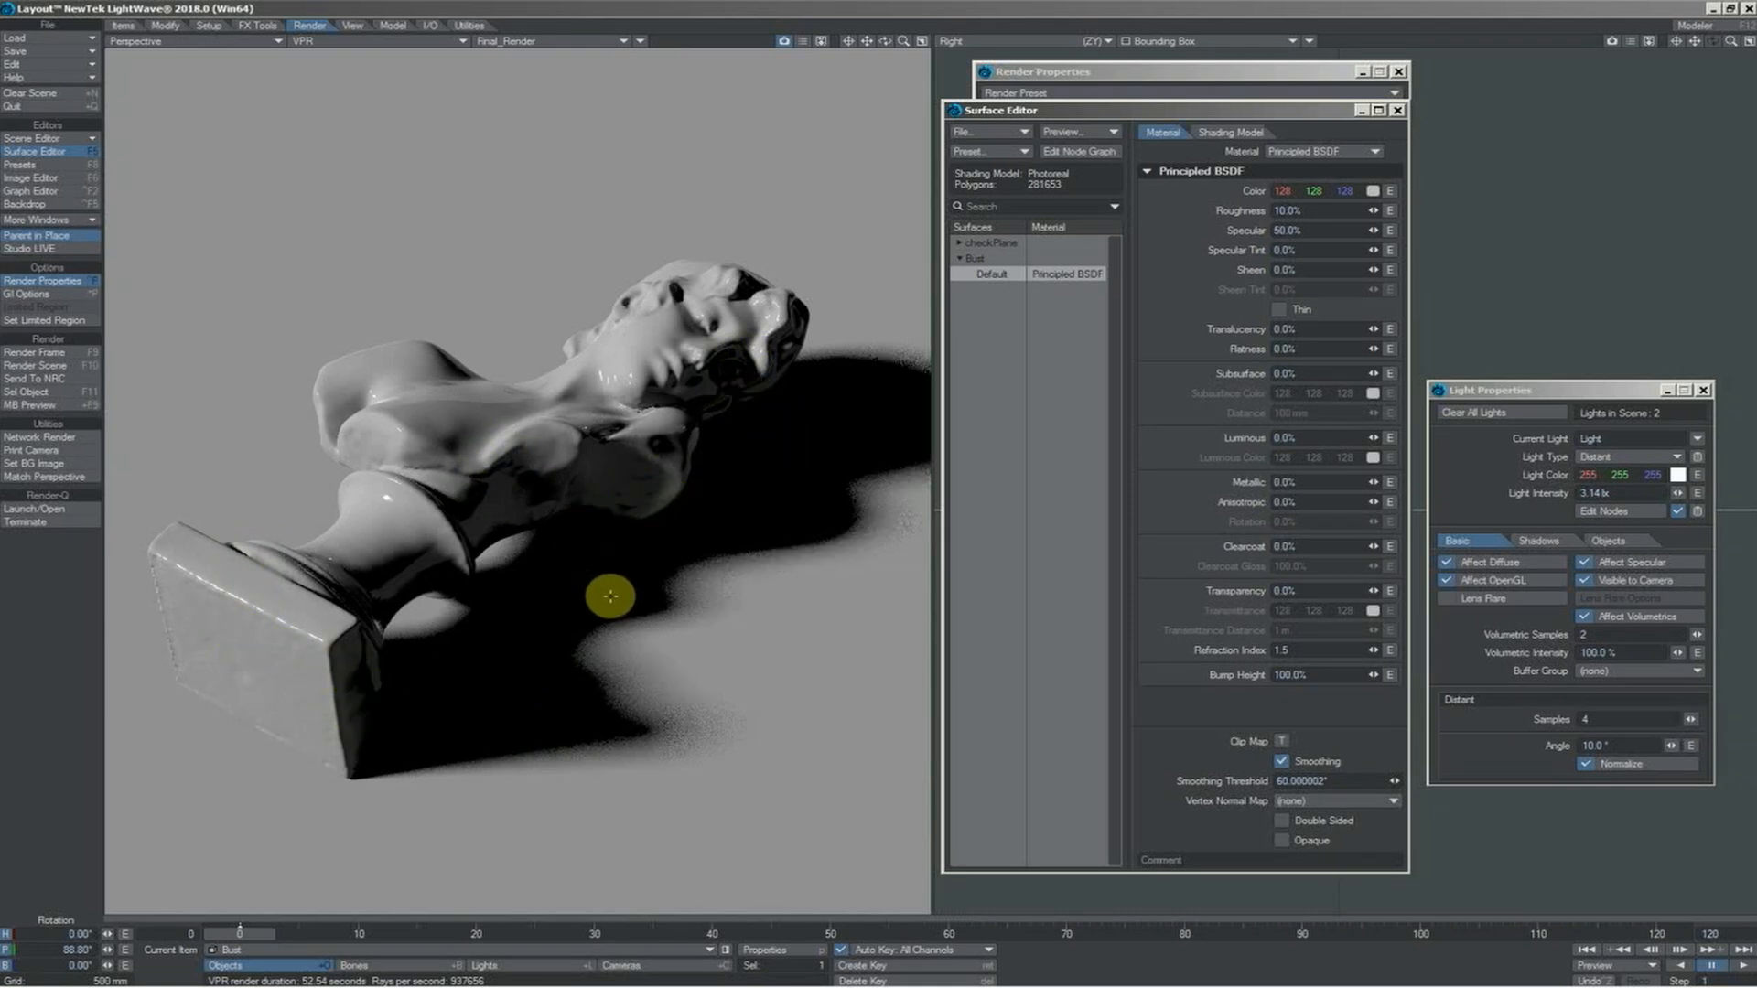
Step: Set the material of the bust's surface to Dielectric
click(1290, 152)
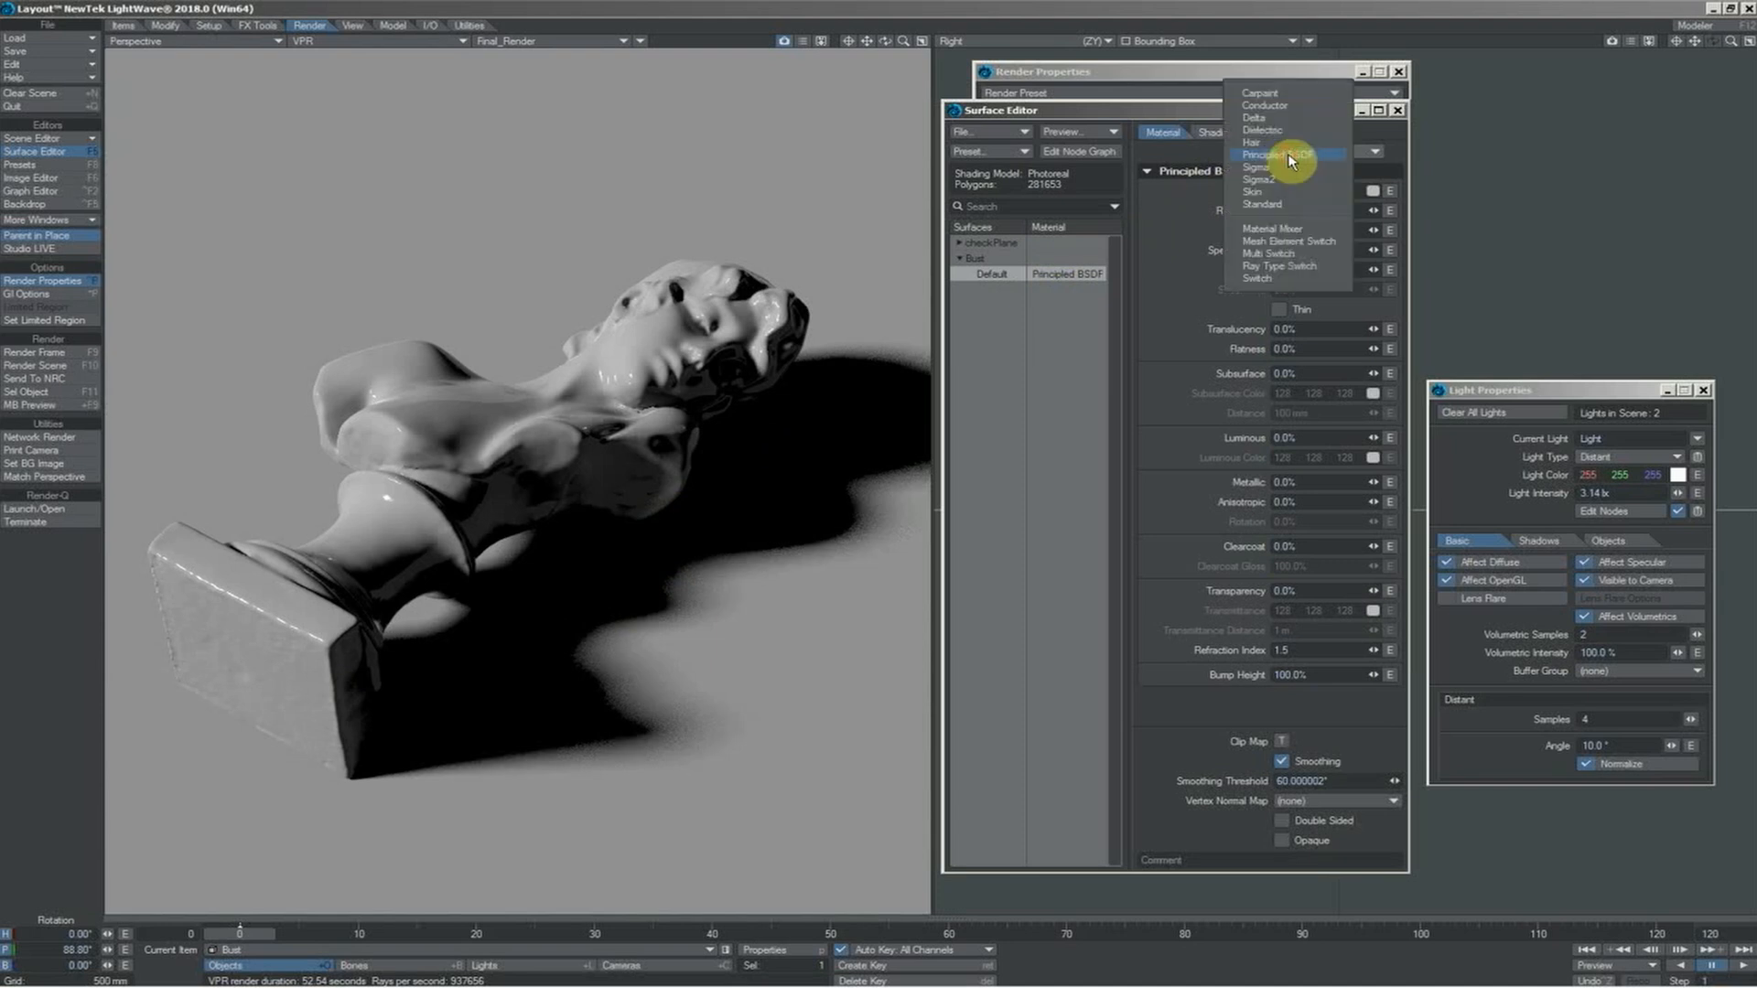
click(1286, 132)
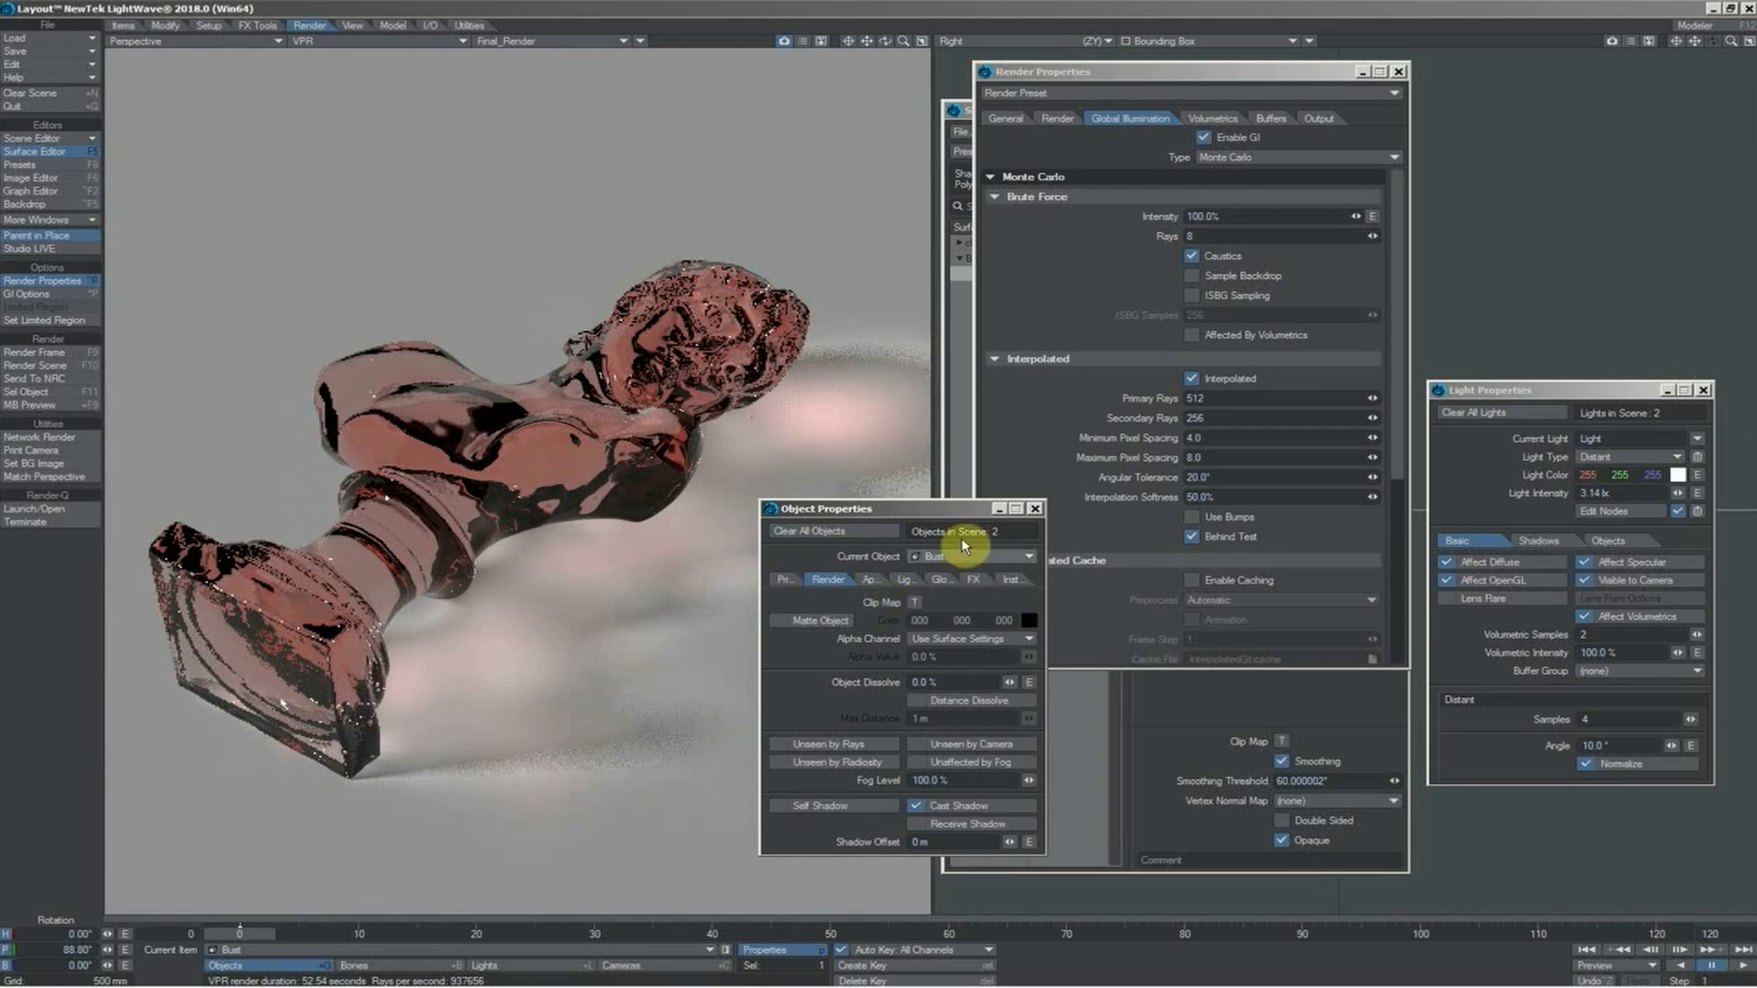
Step: Exclude Caustics from the bust in its object light settings
drag(914, 509, 914, 507)
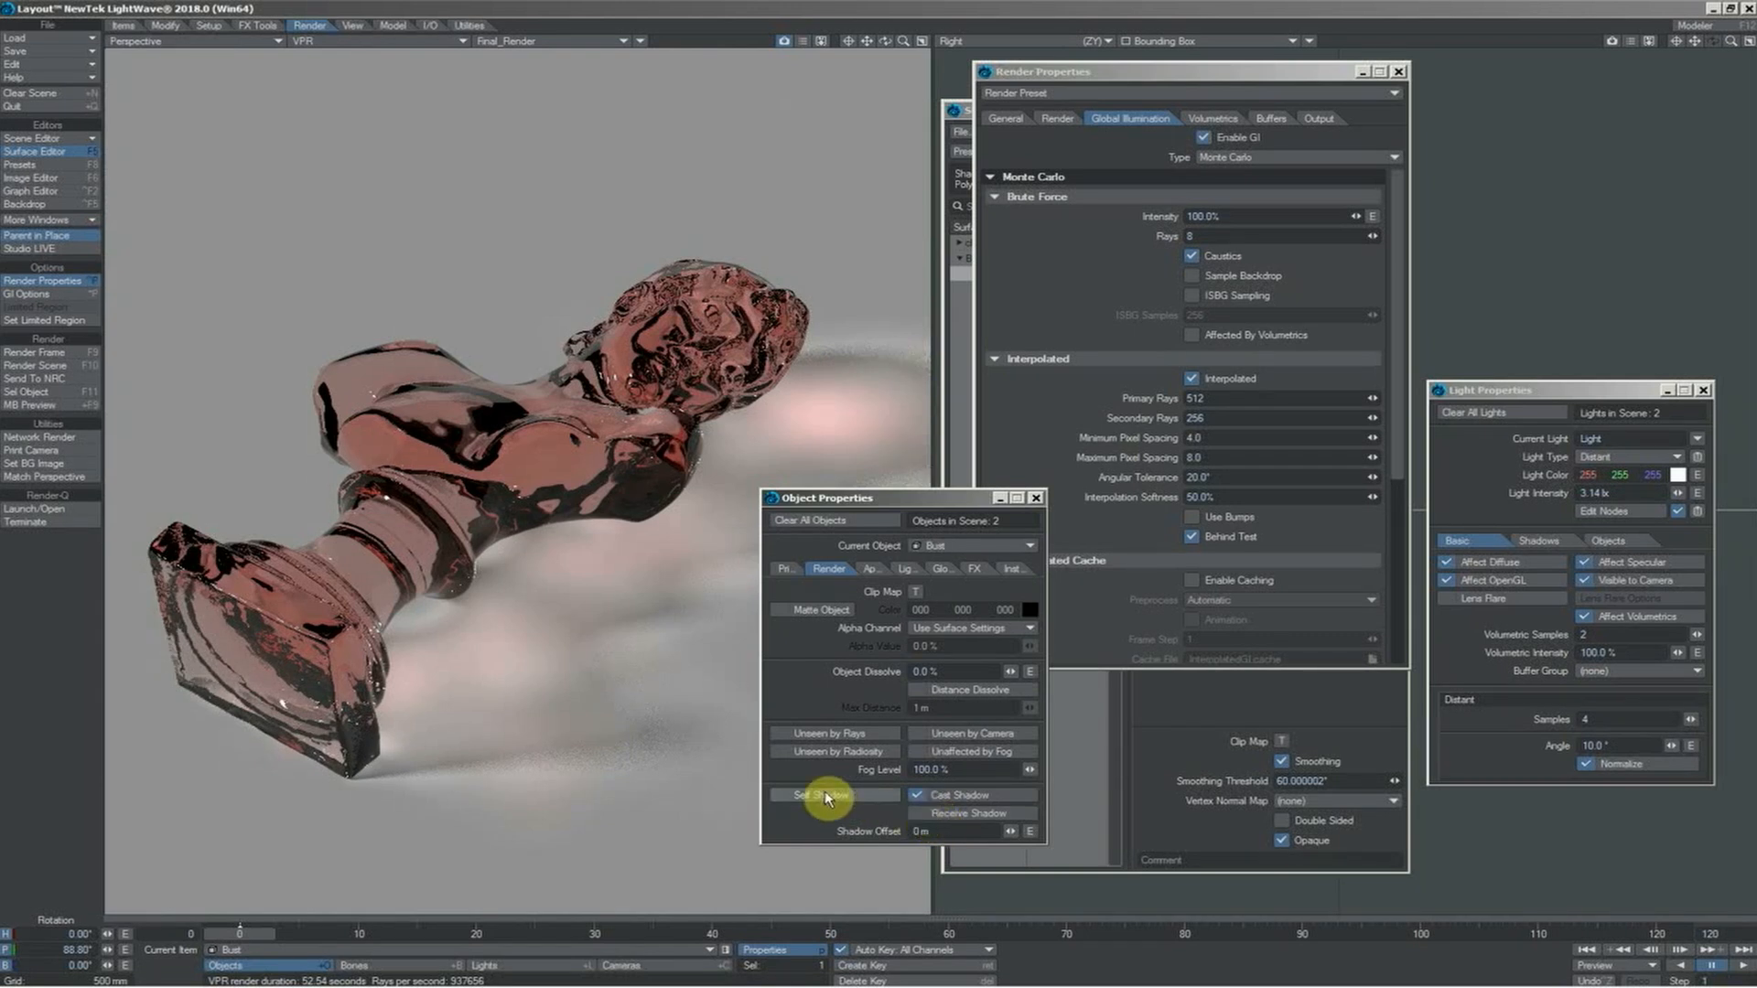
click(910, 570)
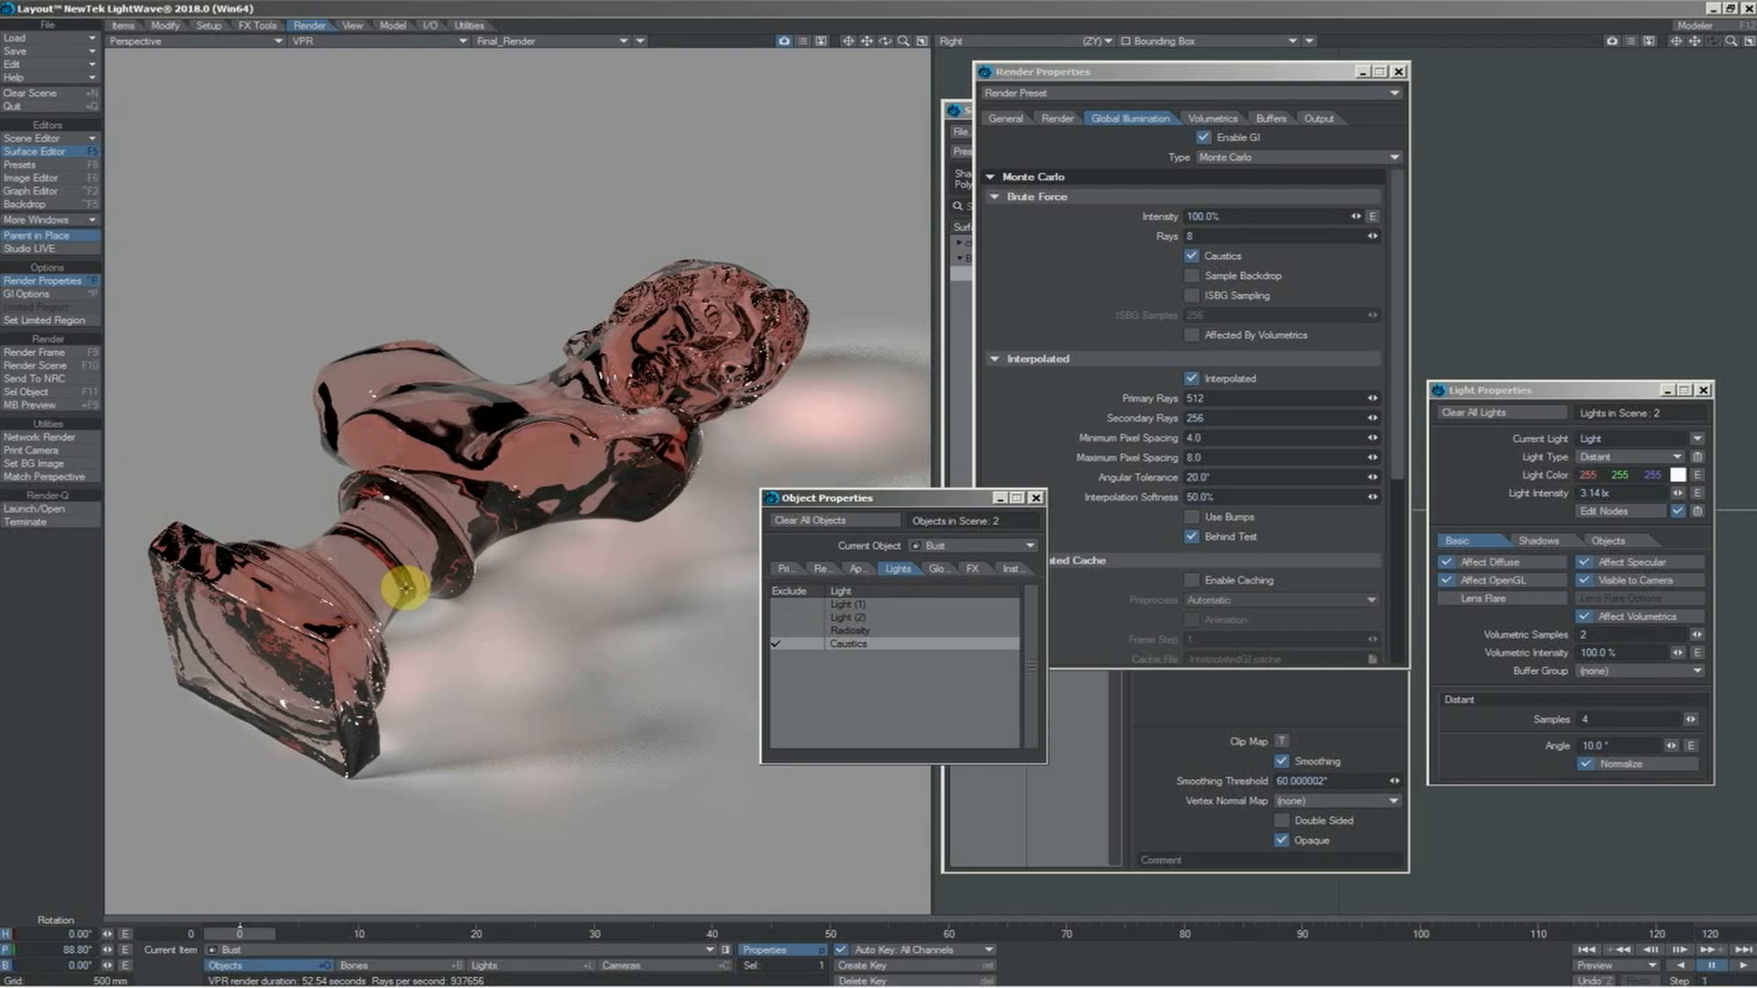
Step: Toggle Opaque off and back on for the bust's Dielectric surface to compare its shadow and interpolated caustics
click(1157, 715)
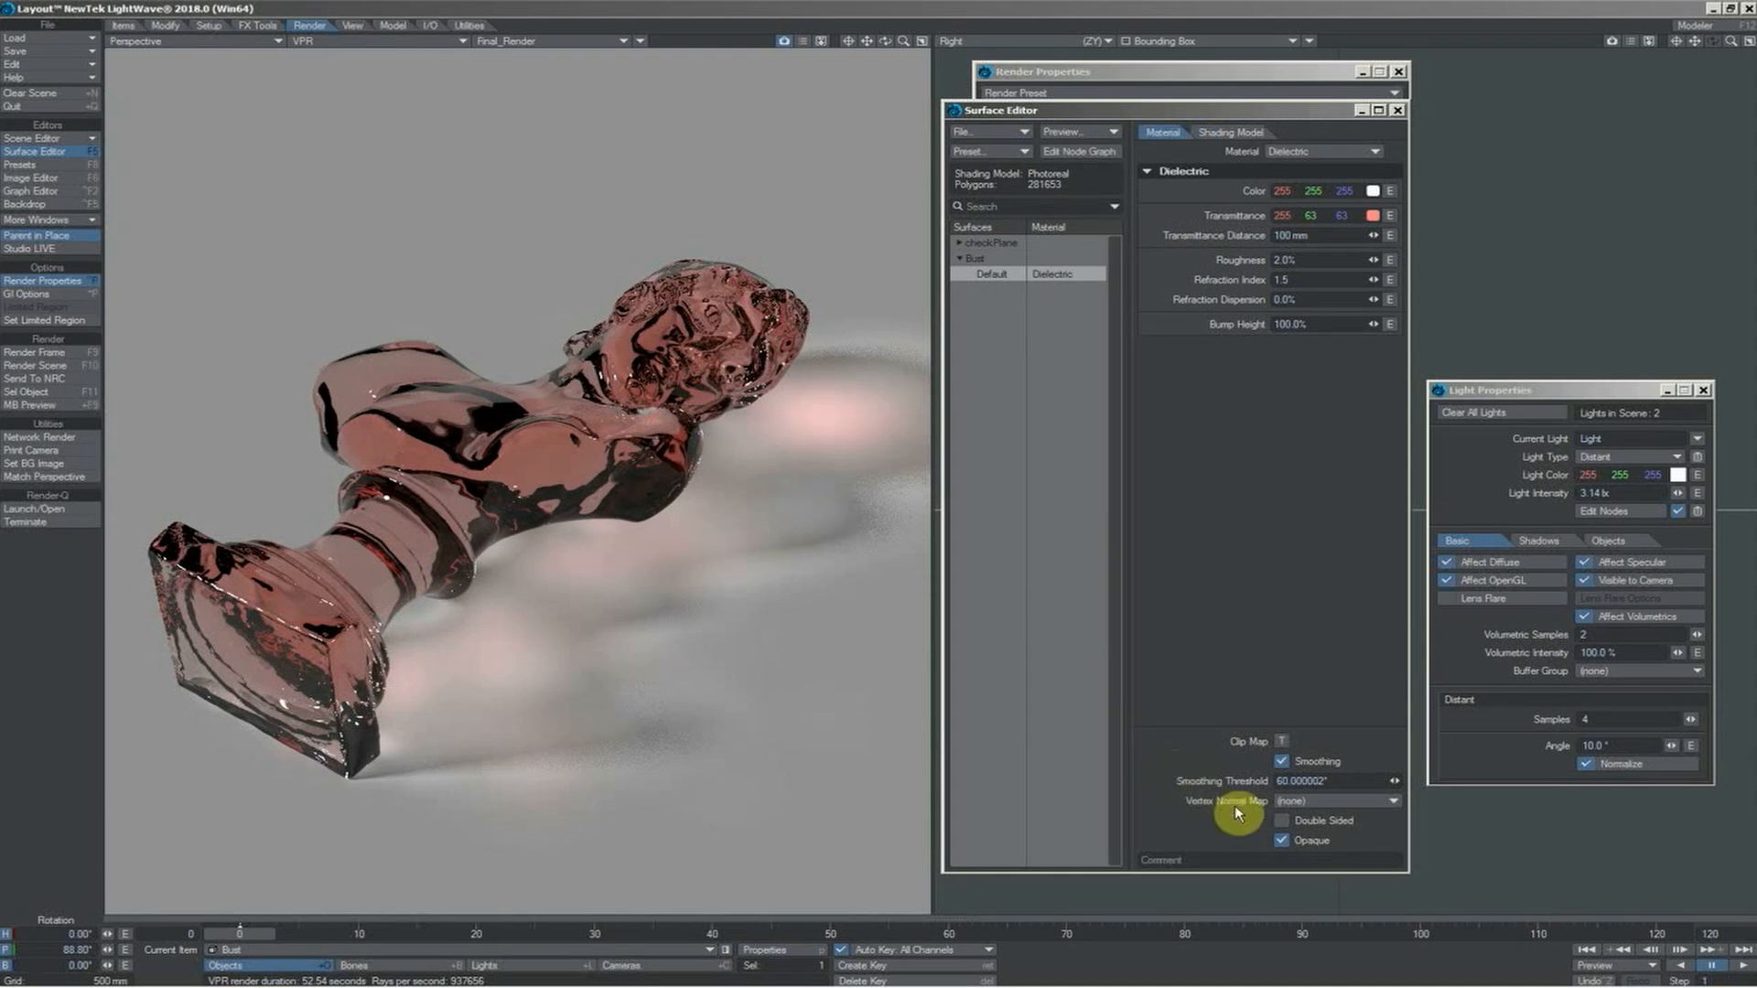
click(1282, 840)
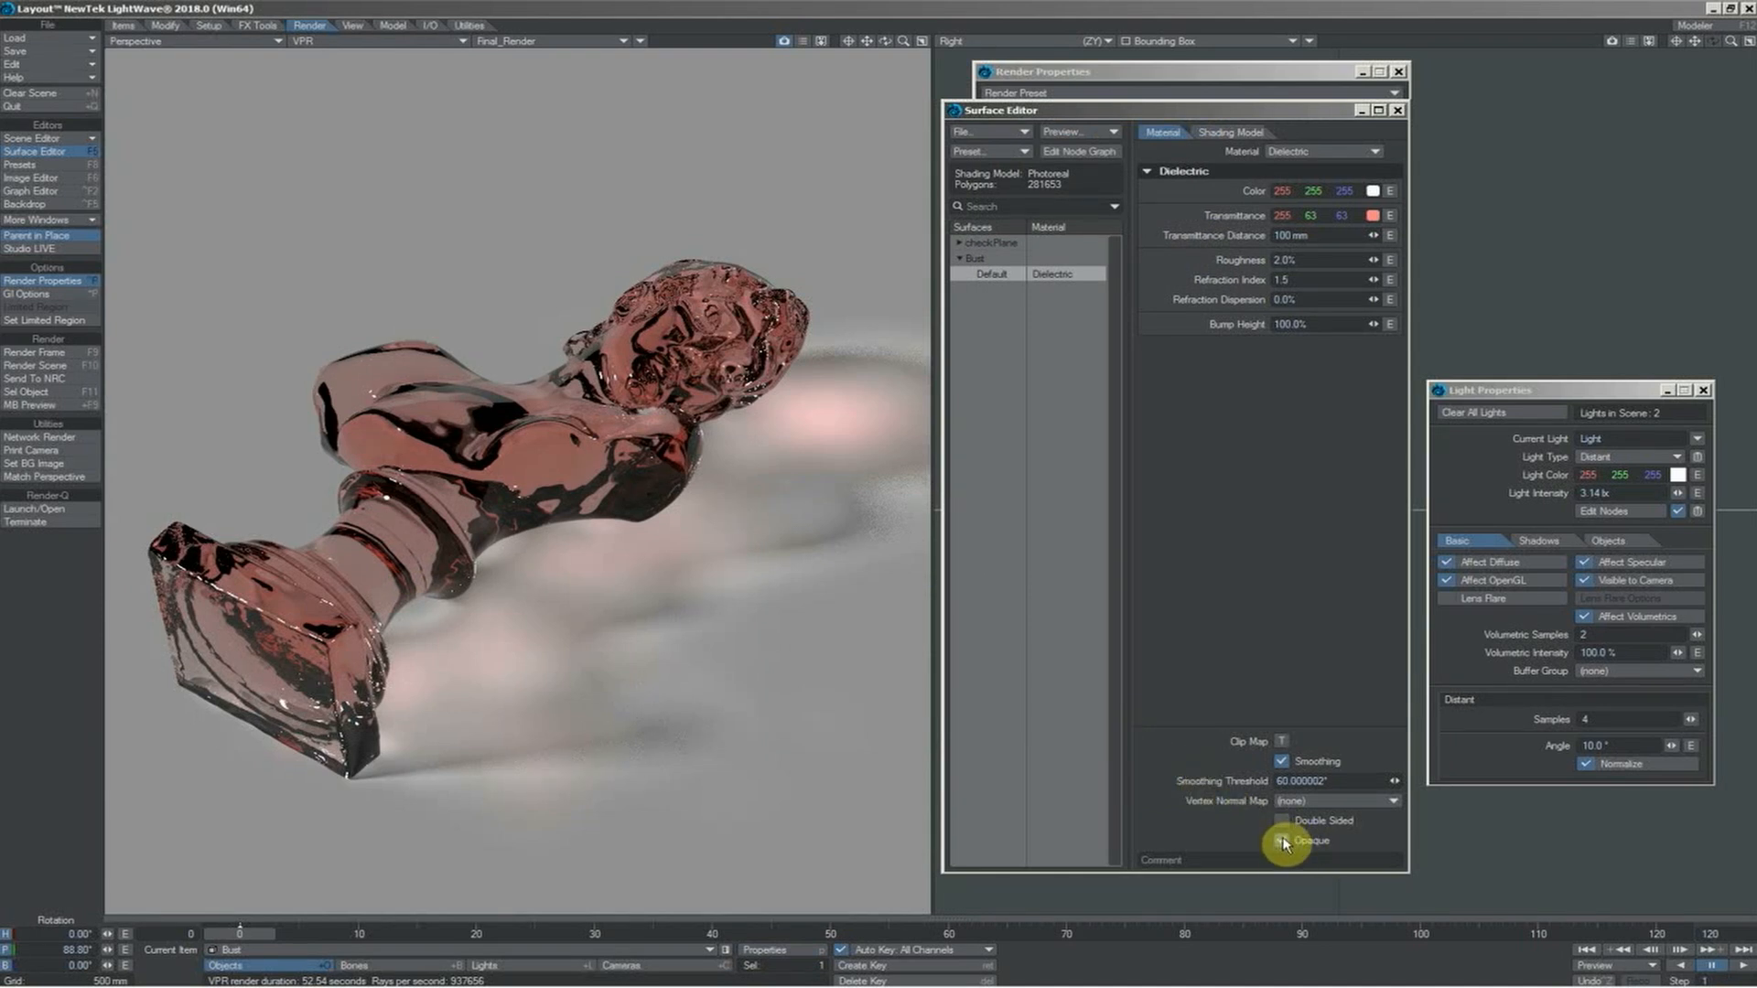
click(1282, 840)
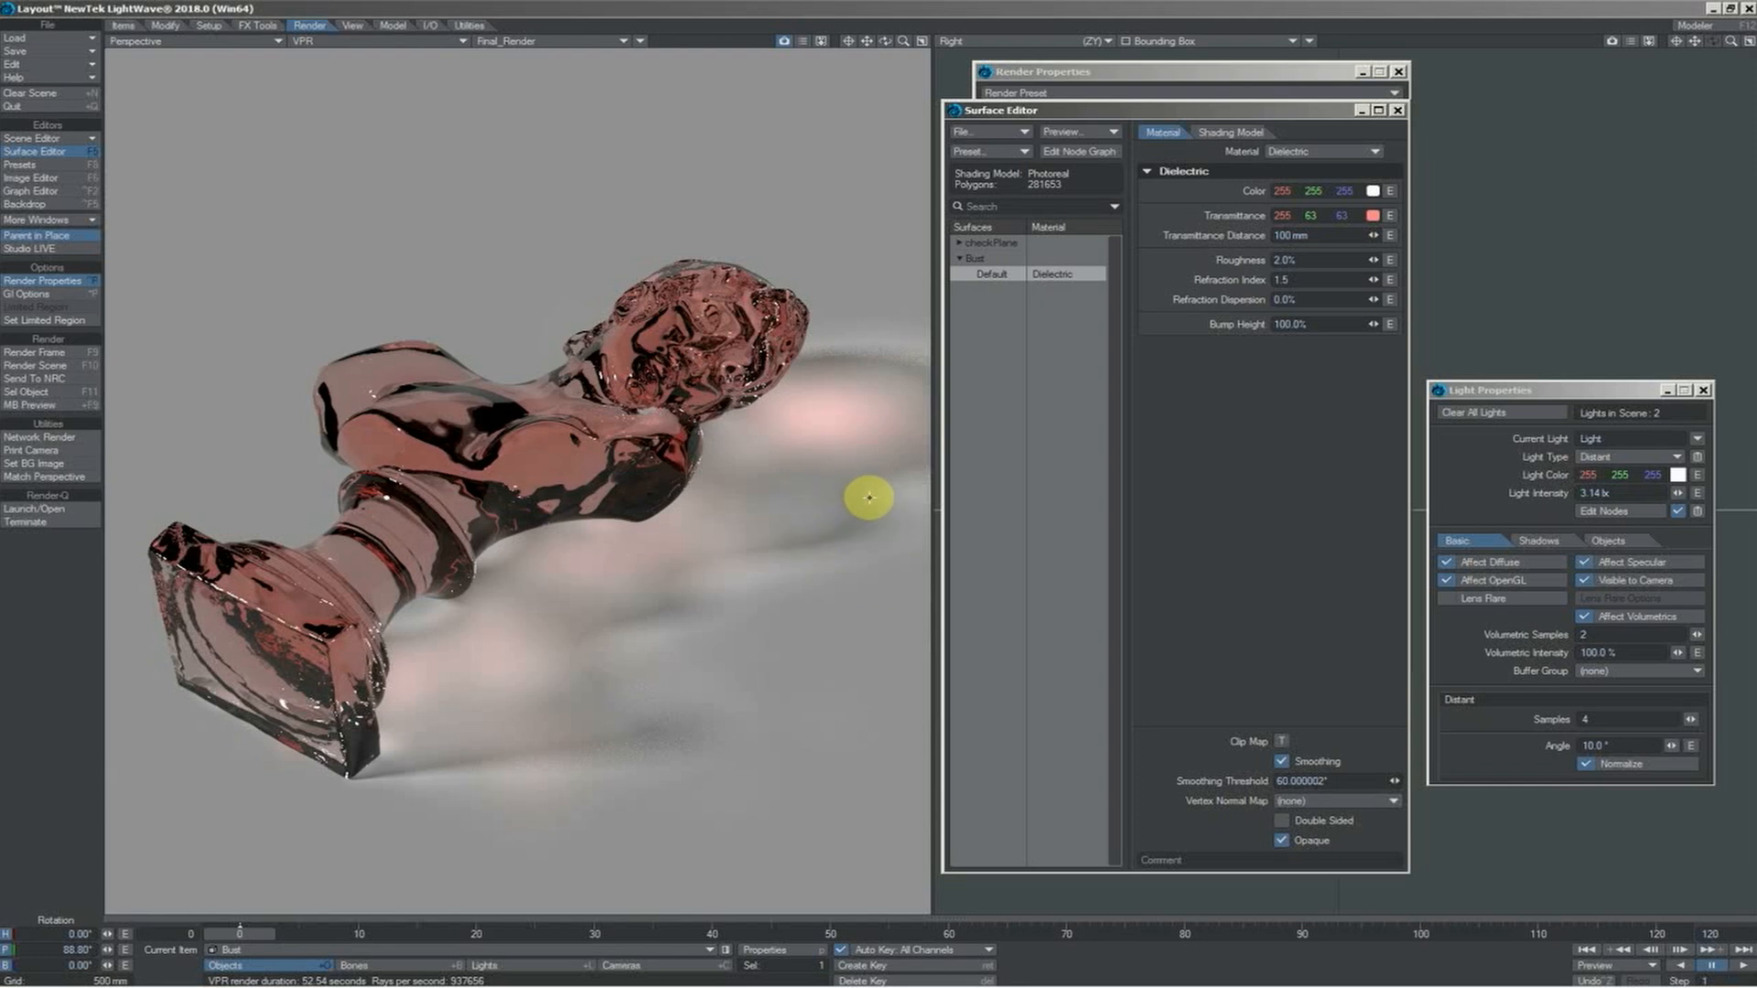